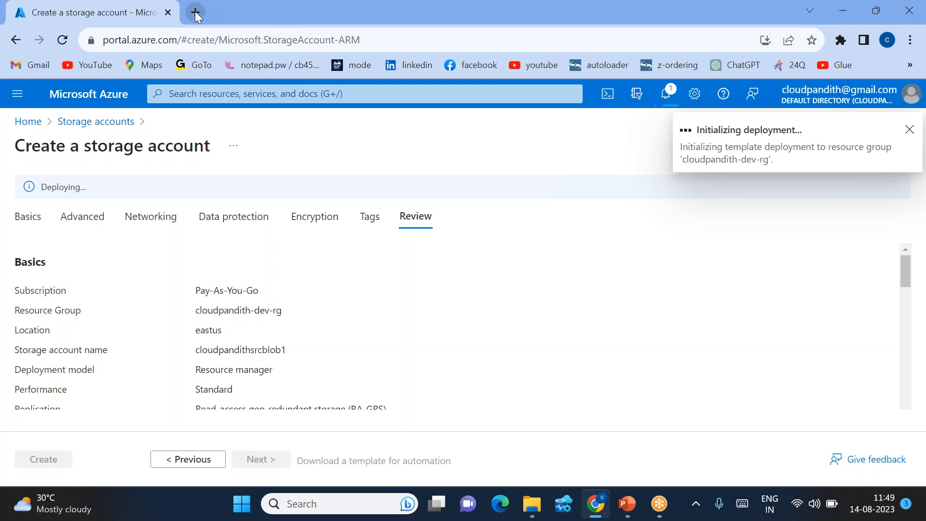
# - Open the Azure portal in a new browser tab with the signed-in Gmail account and go to the storage accounts list
pyautogui.click(195, 13)
pyautogui.write('portal')
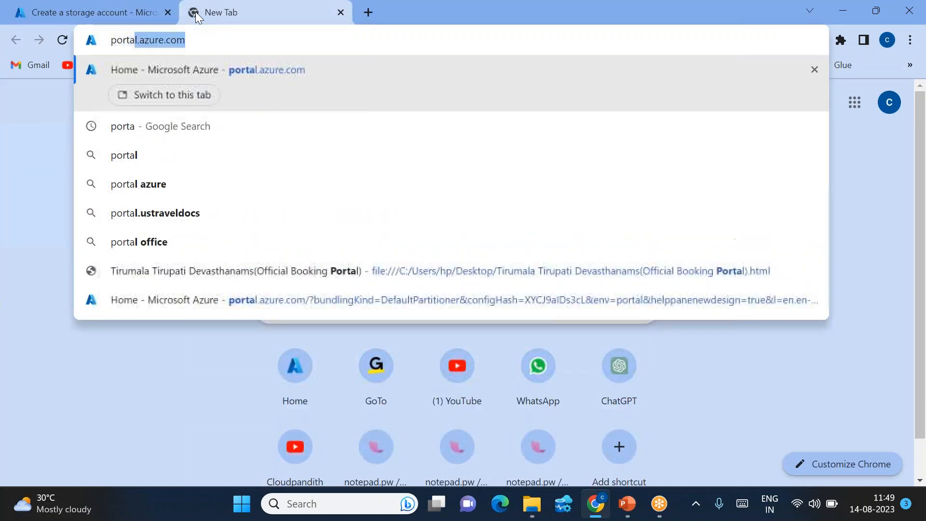
pyautogui.press('Return')
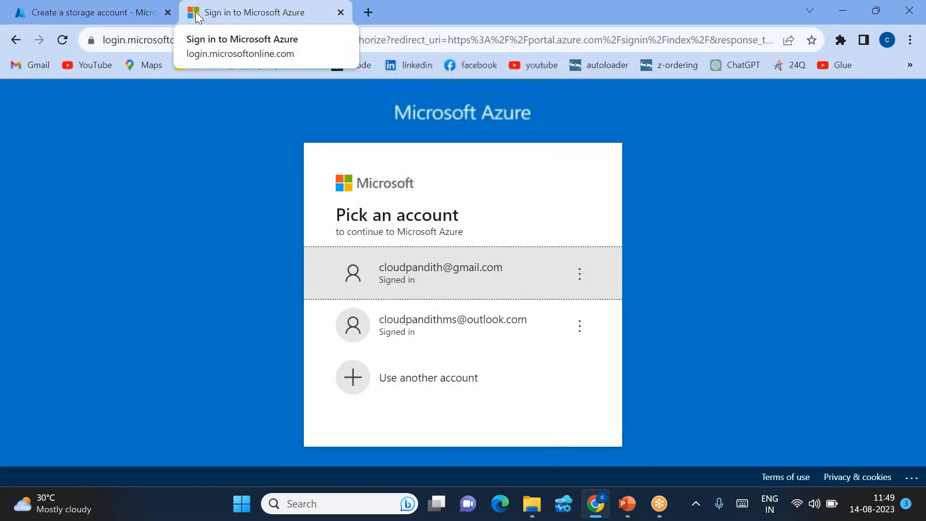
pyautogui.click(403, 288)
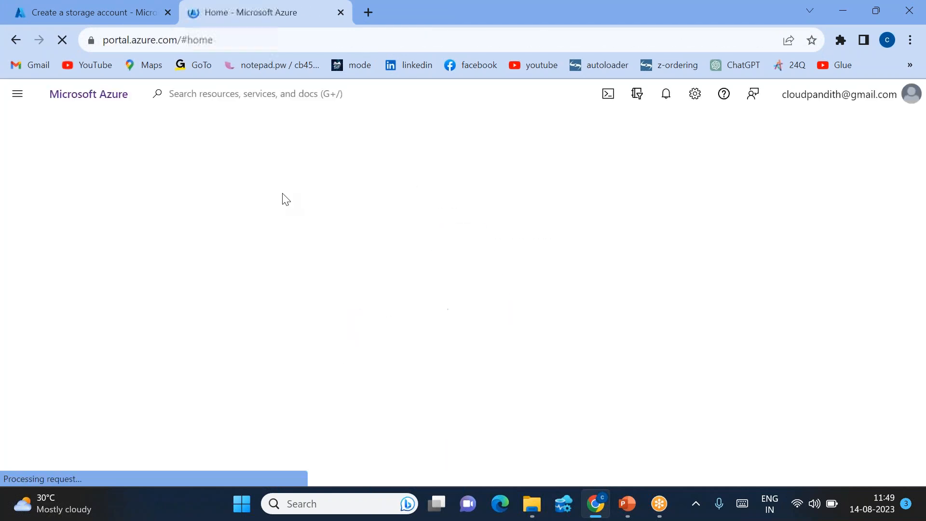
pyautogui.click(187, 190)
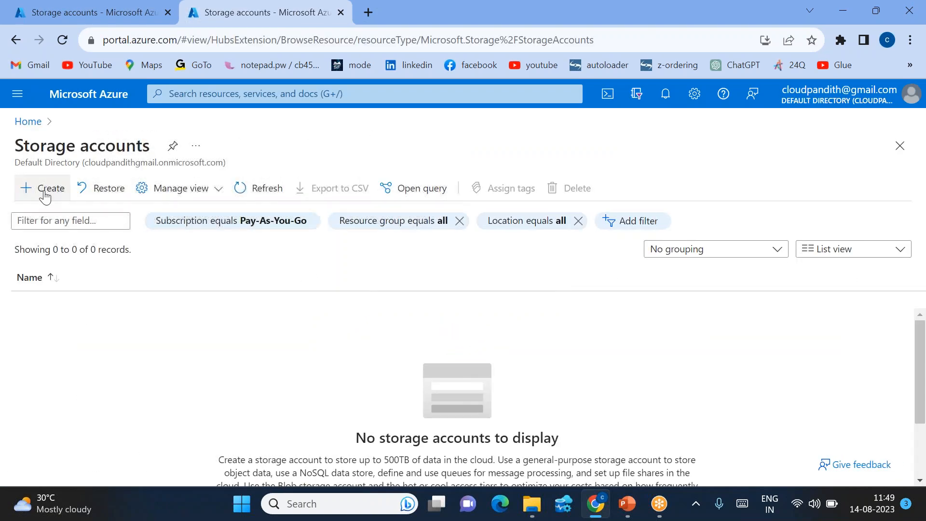
# - Start a new storage account in the cloudpandith-dev-rg resource group and name it cloudpandithsinkblob1
pyautogui.click(45, 193)
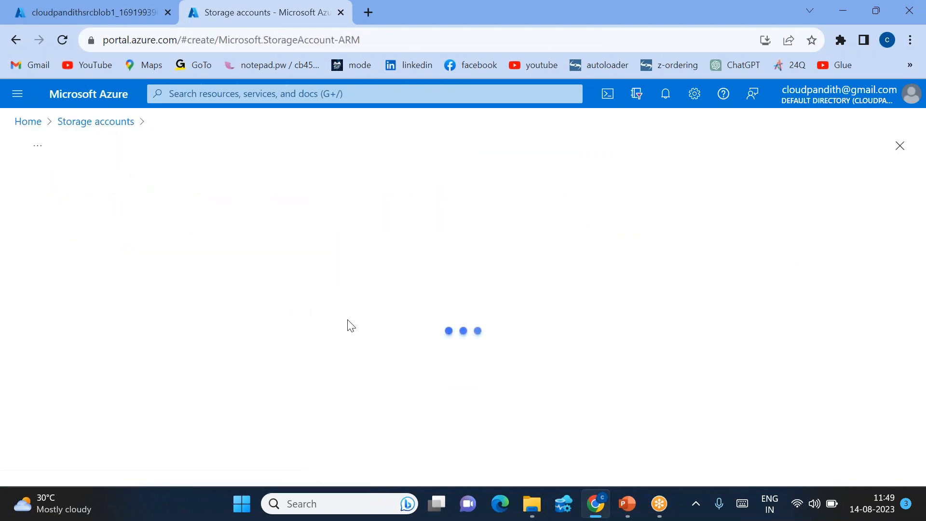
pyautogui.scroll(-3, 350, 326)
pyautogui.click(295, 270)
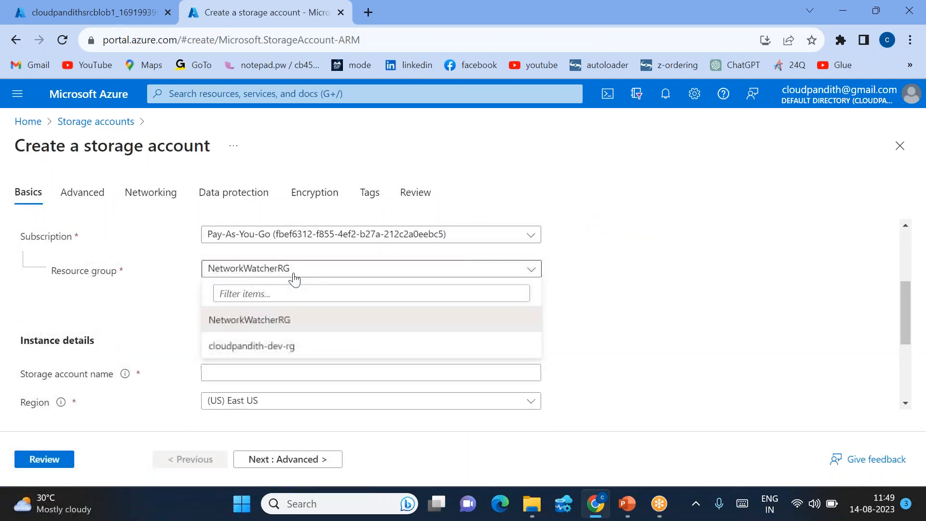
pyautogui.click(287, 345)
pyautogui.click(220, 359)
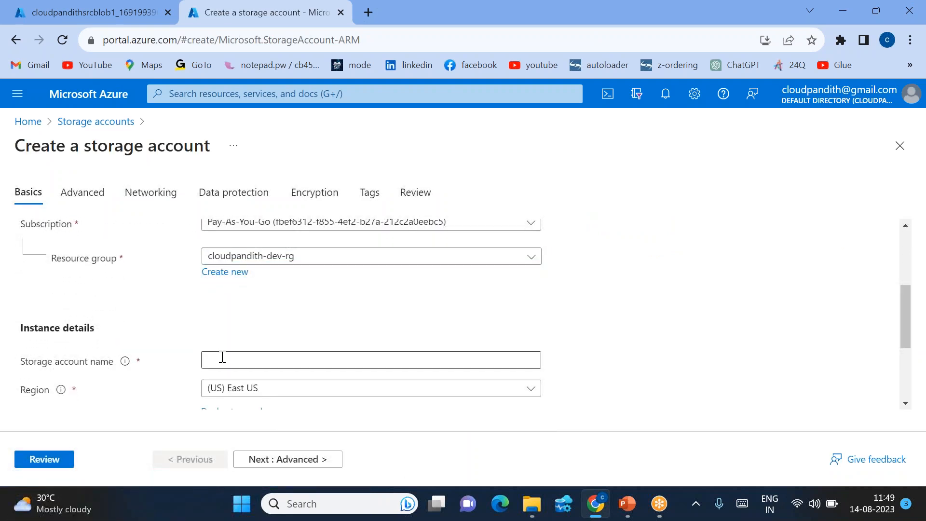
pyautogui.write('cloudpandithsinkb')
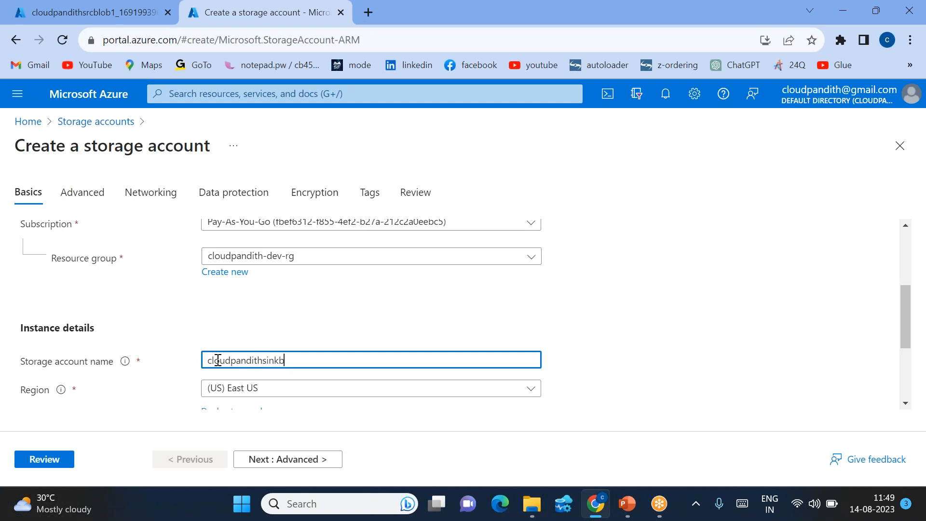
# - Review the sink storage account's configuration and deploy it
pyautogui.click(62, 453)
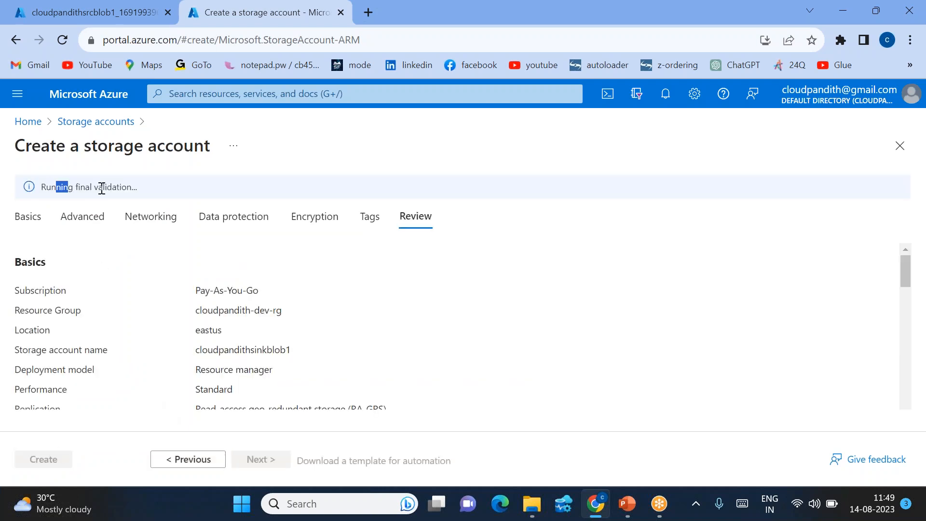
pyautogui.moveTo(102, 188); pyautogui.dragTo(195, 202)
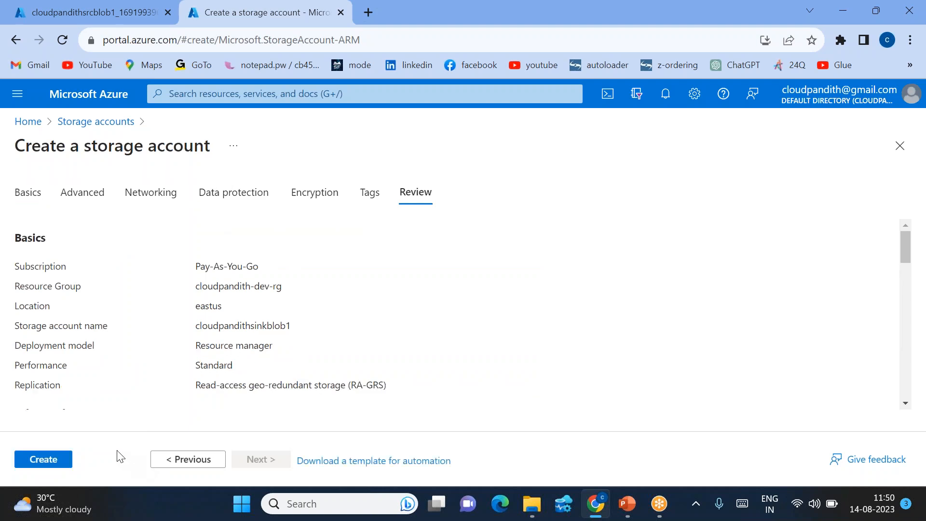
pyautogui.click(21, 464)
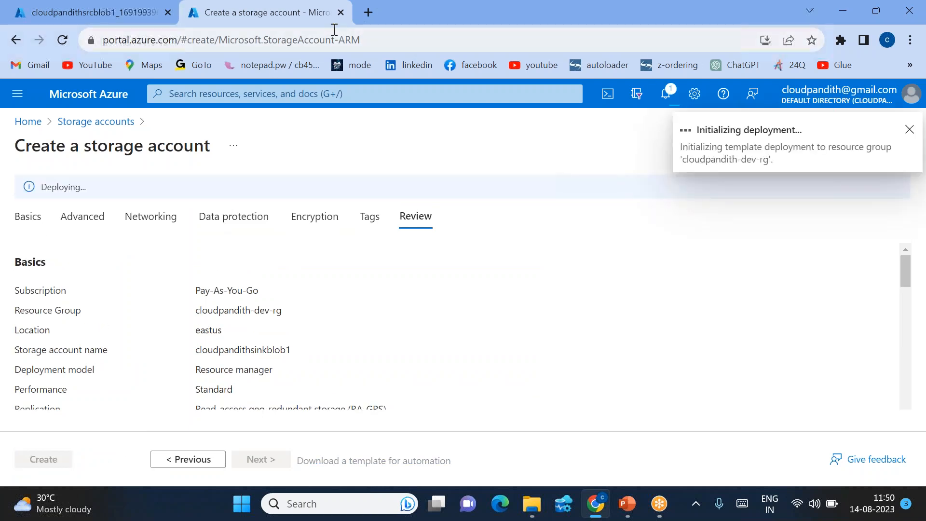
# - Open the Azure portal home page in another new browser tab, using the same signed-in Gmail account
pyautogui.click(366, 22)
pyautogui.write('por')
pyautogui.press('Return')
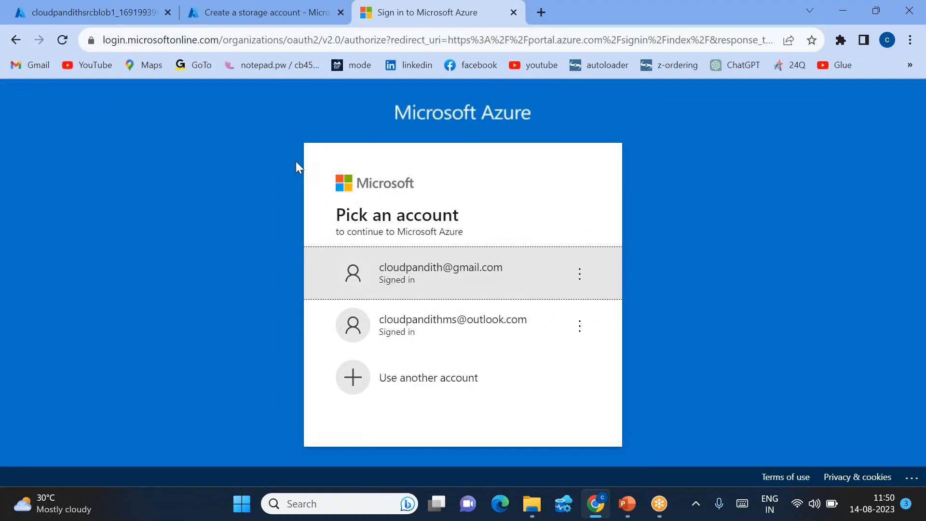
pyautogui.click(440, 270)
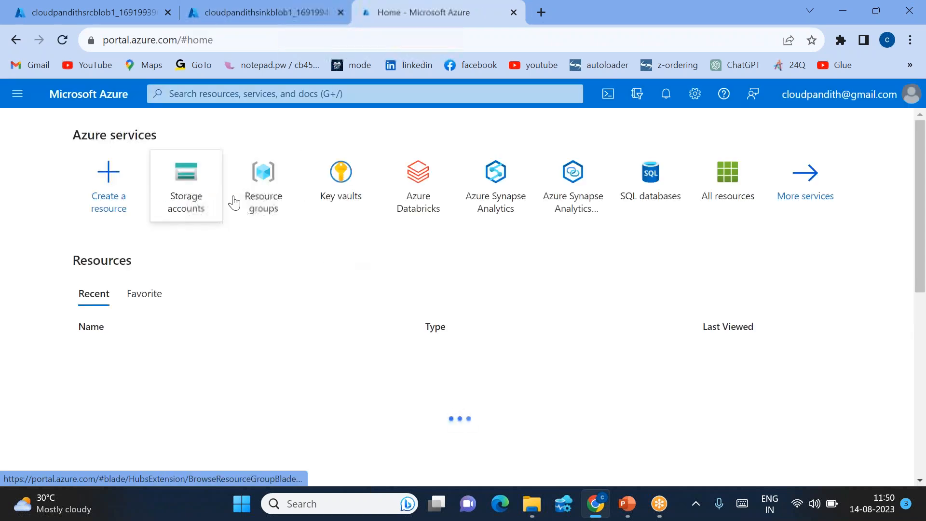
# - Search the portal's services for "data fa" and open Data factories
pyautogui.click(659, 193)
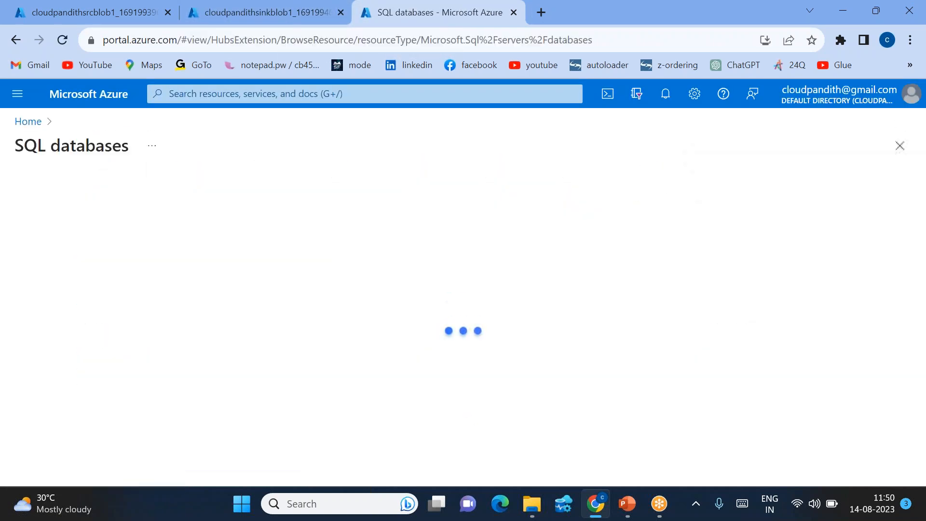
pyautogui.write('data fa')
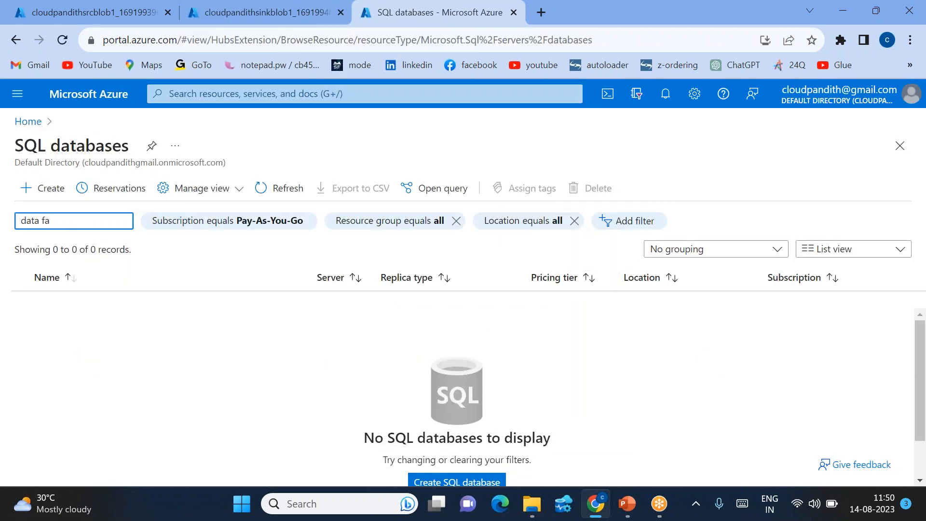
pyautogui.click(289, 93)
pyautogui.write('data fa')
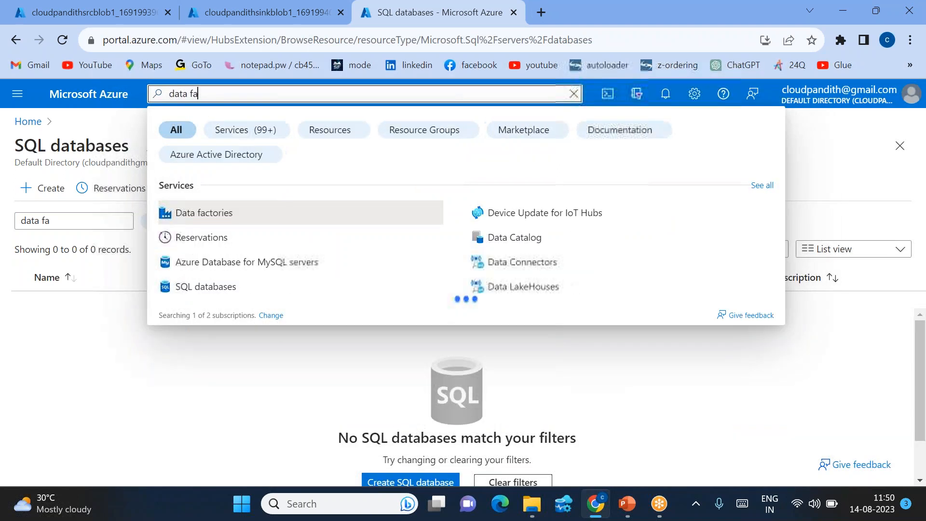
pyautogui.click(174, 213)
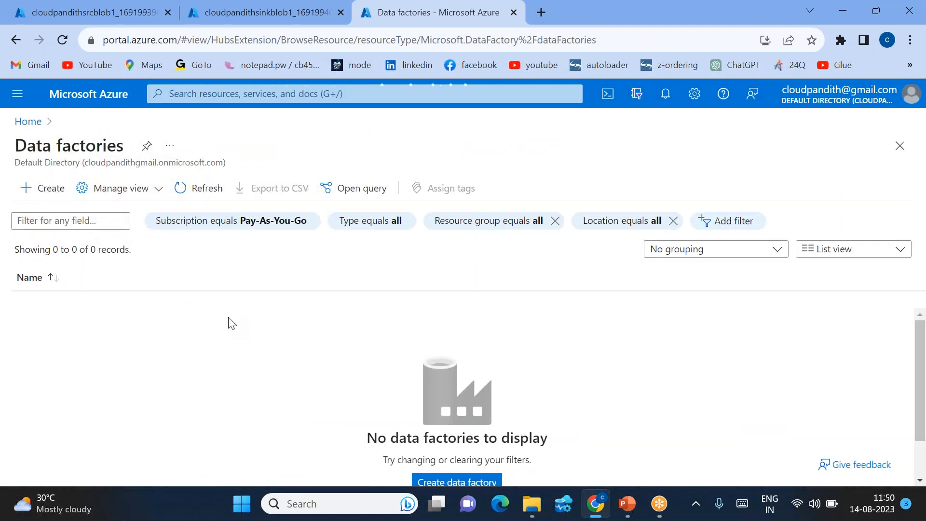
# - Start a new data factory in the cloudpandith-dev-rg resource group and name it cloudpandithadf1408
pyautogui.scroll(-2, 203, 321)
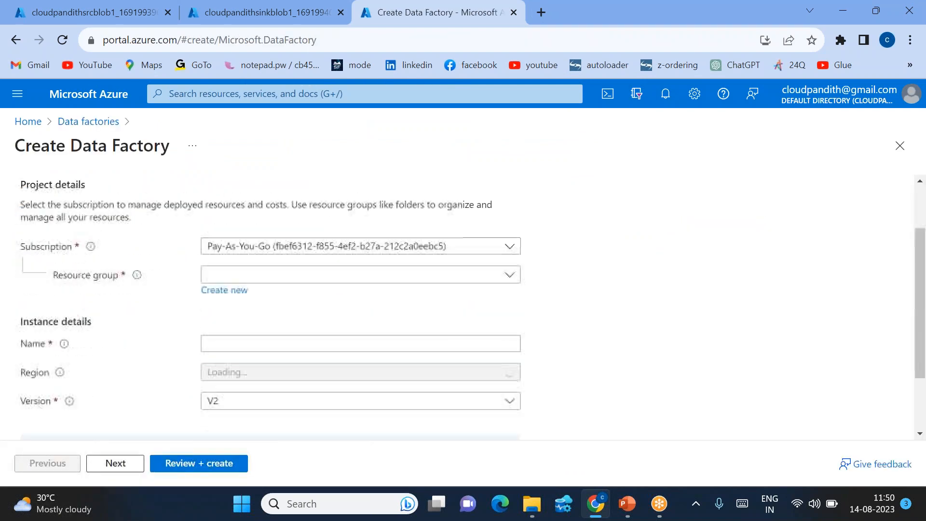
pyautogui.click(240, 276)
pyautogui.click(265, 322)
pyautogui.click(231, 341)
pyautogui.write('c')
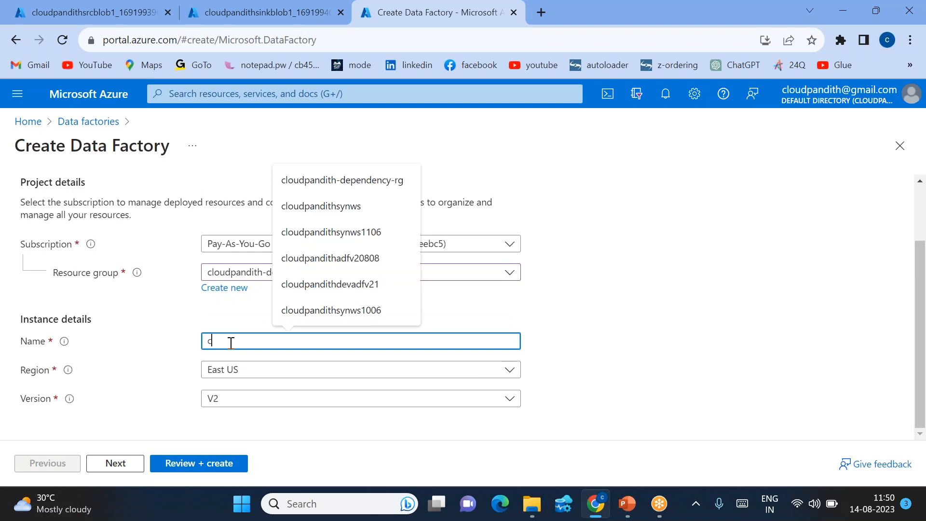
pyautogui.write('loudpandithad')
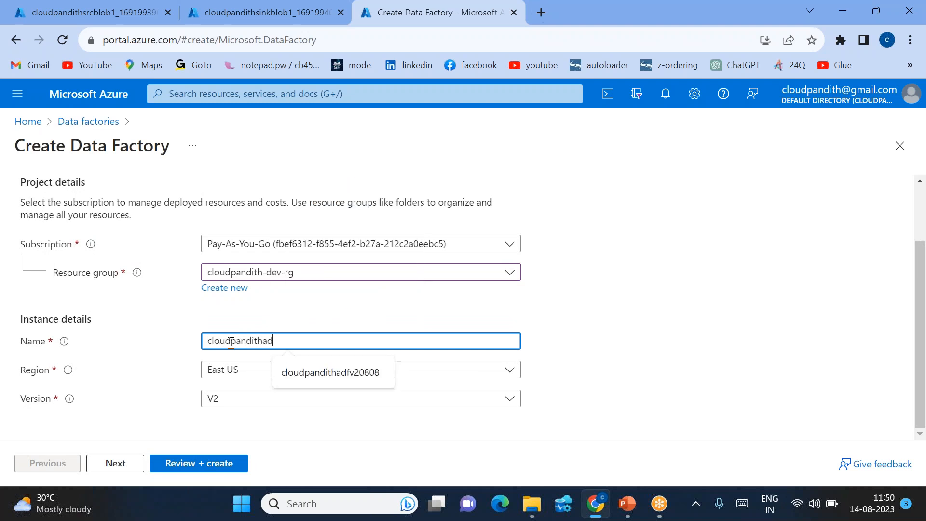
pyautogui.write('f1408')
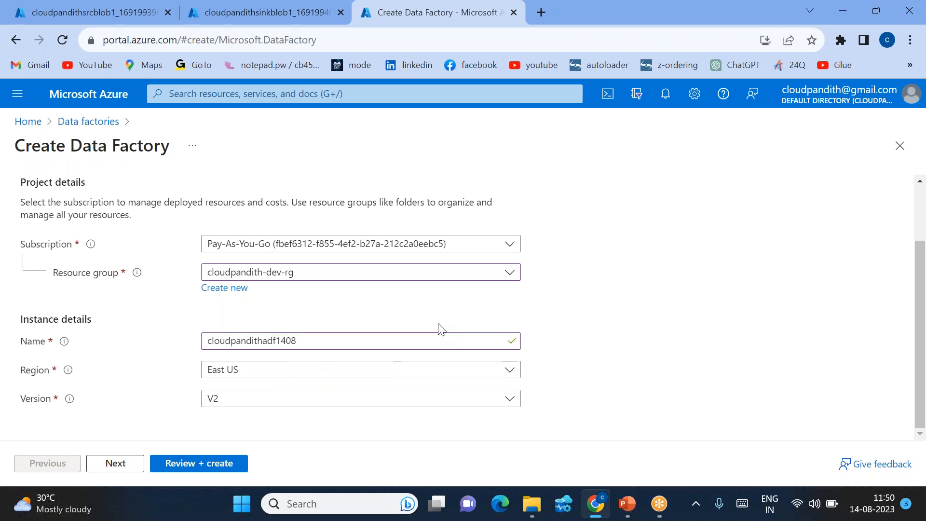
# - Review the data factory's configuration and terms, and deploy it
pyautogui.click(189, 469)
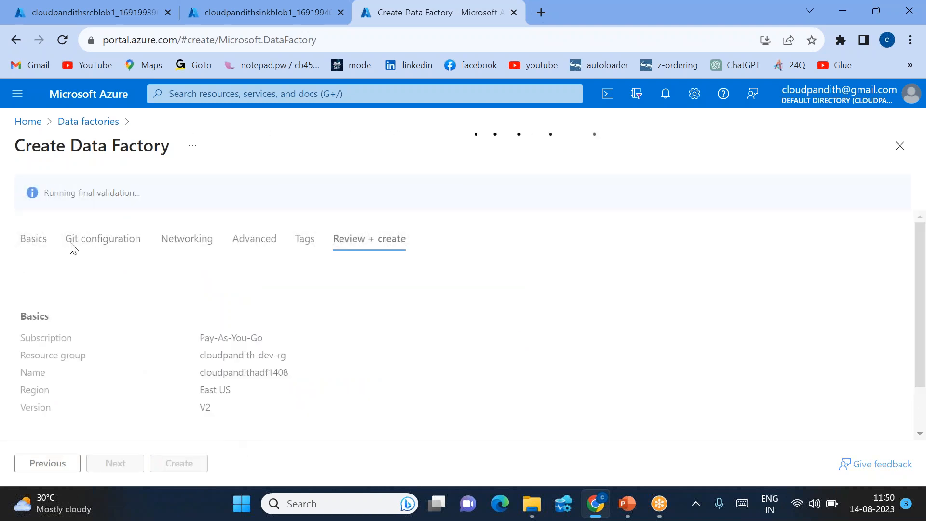
pyautogui.tripleClick(47, 199)
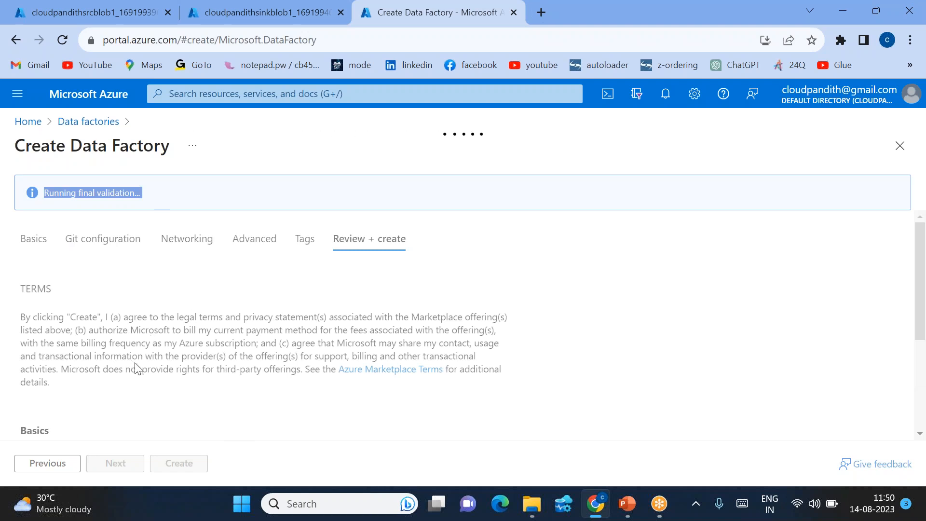
pyautogui.scroll(-2, 114, 394)
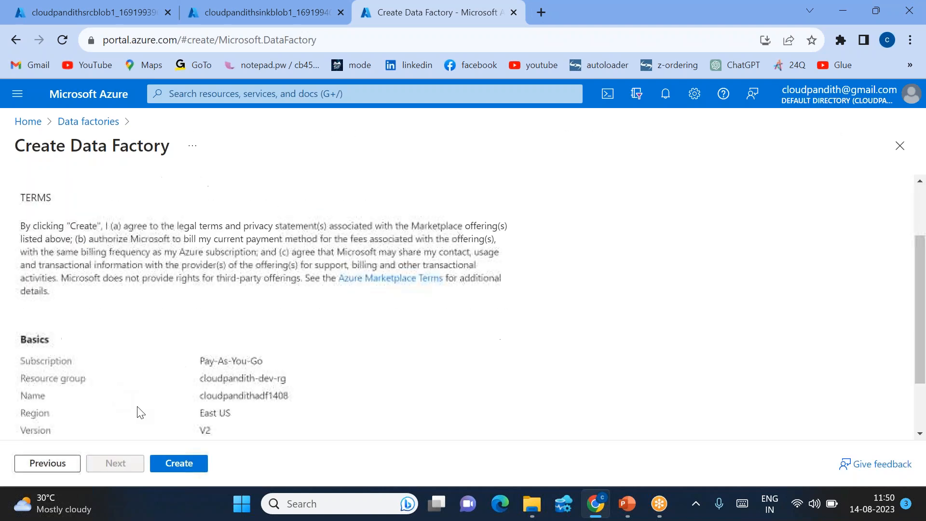
pyautogui.click(181, 465)
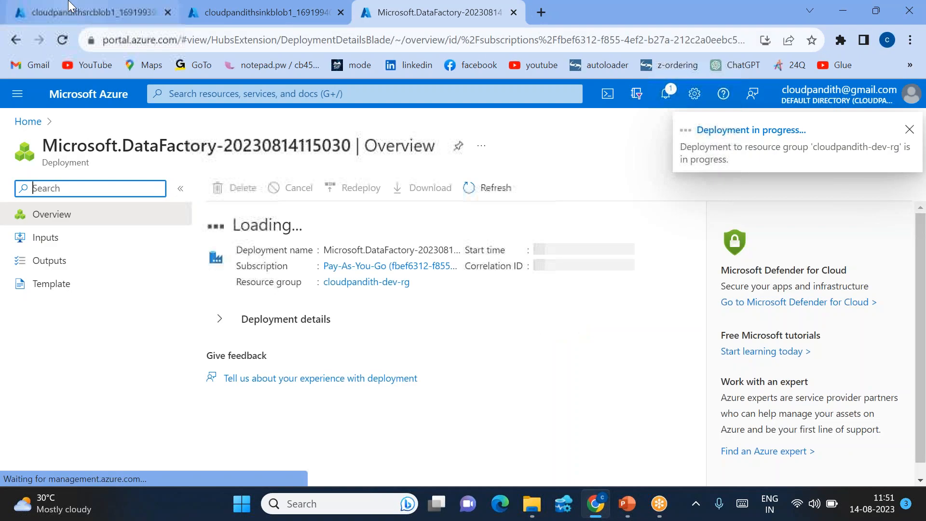
# - Switch to the cloudpandithsrcblob1 deployment, go to the storage account and open its containers list
pyautogui.click(70, 7)
pyautogui.click(263, 361)
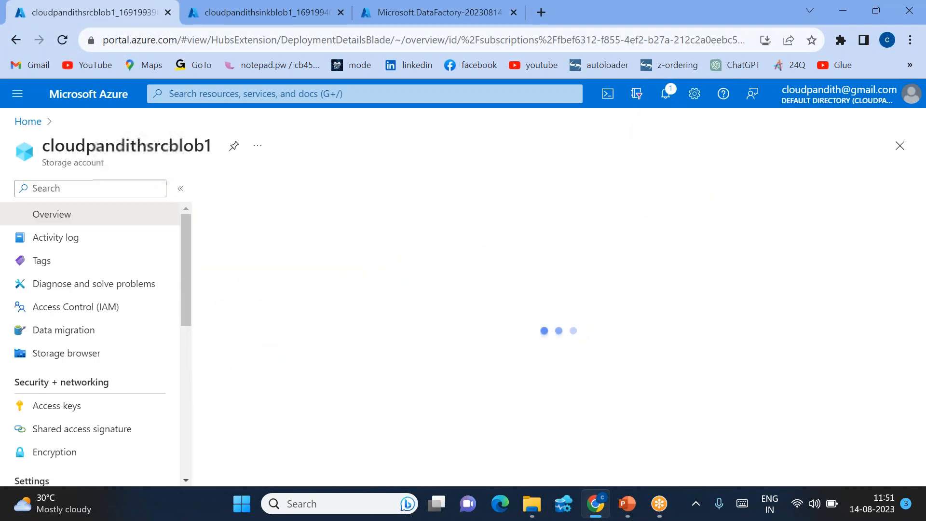
pyautogui.scroll(-1, 77, 377)
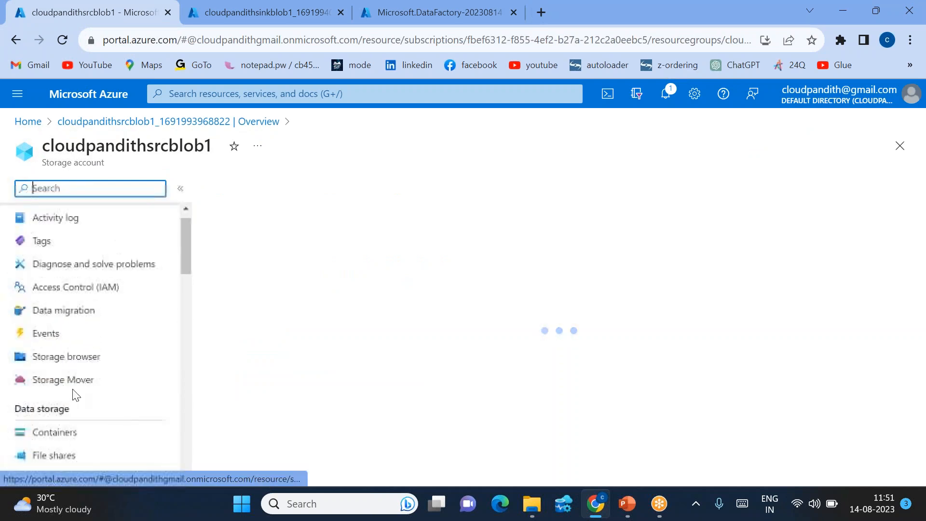
pyautogui.click(32, 438)
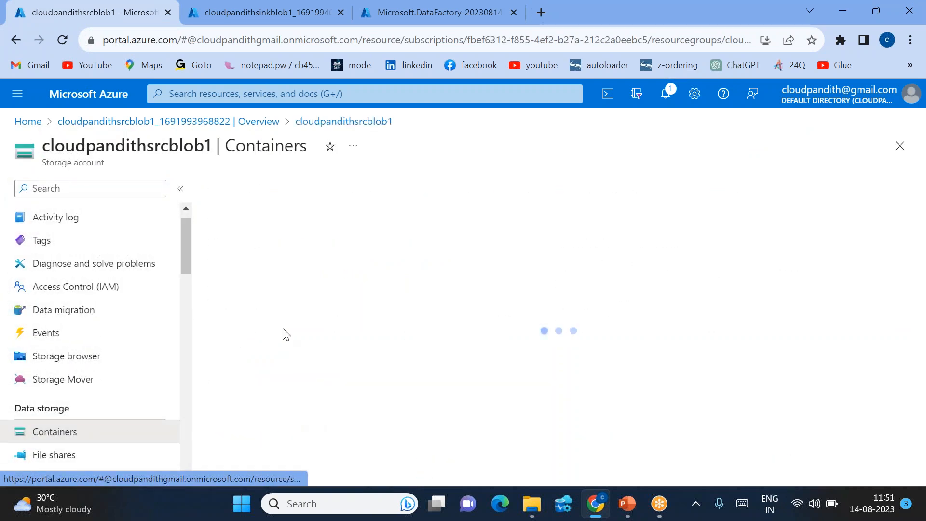
# - Create a container named cust in the source storage account
pyautogui.click(243, 188)
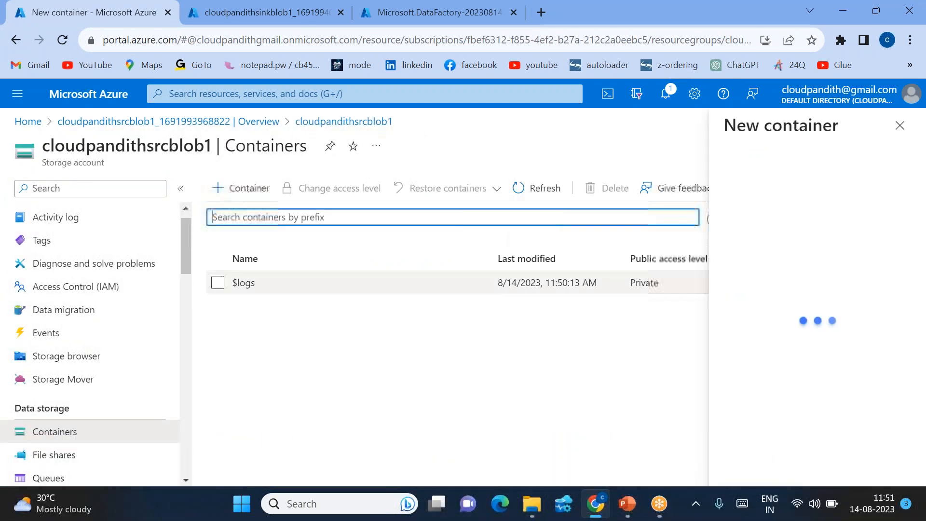
pyautogui.write('cust')
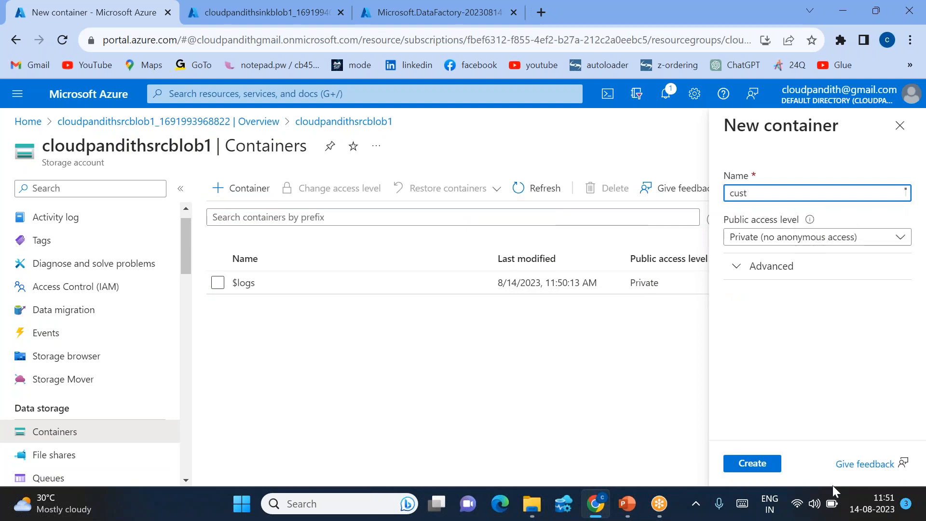
pyautogui.click(755, 465)
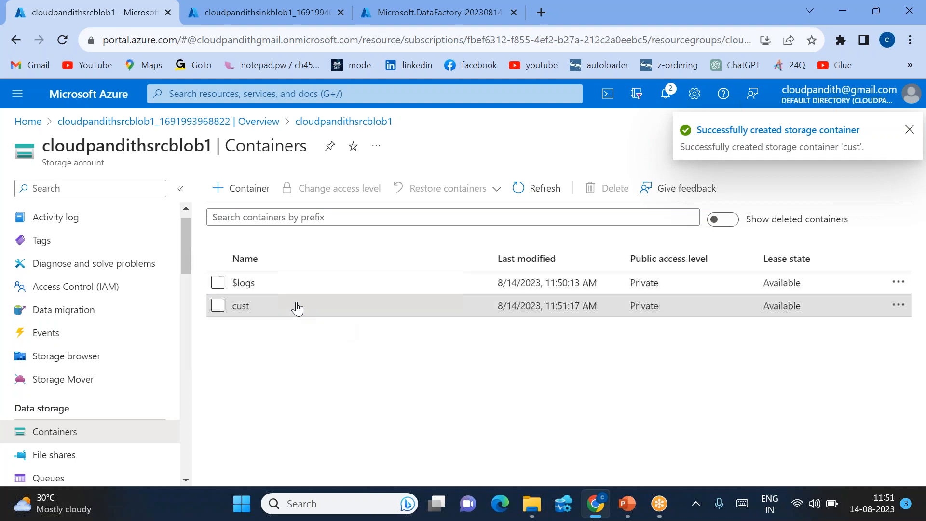
# - Start an upload into the cust container and browse to the folder 19 inside cloudpandith-datasets, set-comma
pyautogui.click(240, 304)
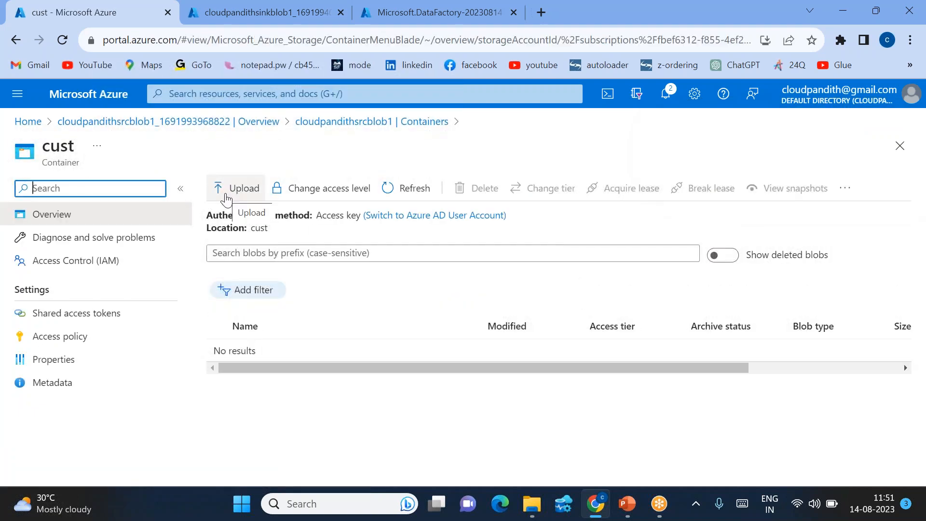
pyautogui.click(226, 196)
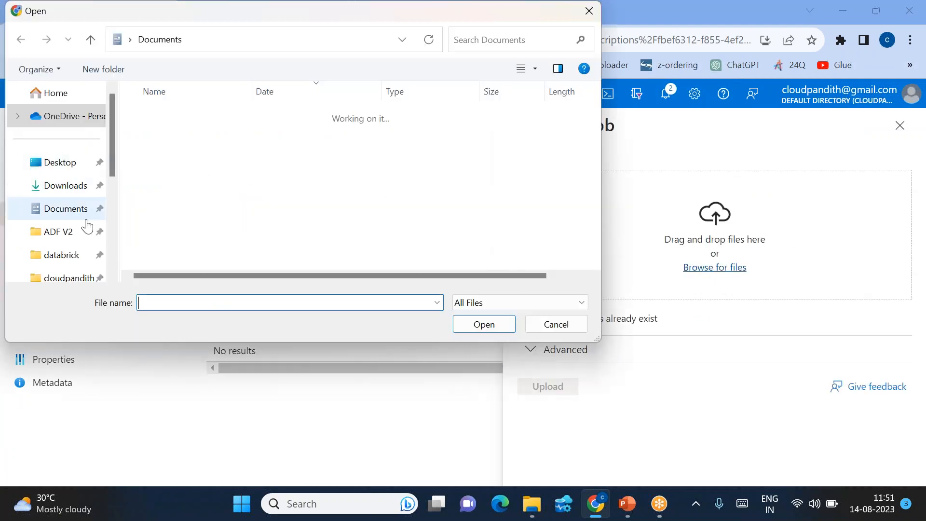
pyautogui.click(63, 256)
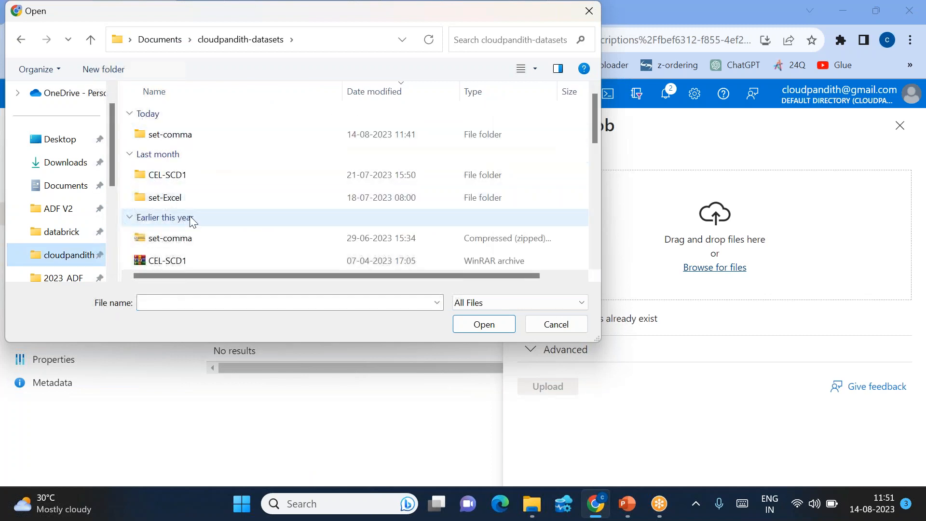
pyautogui.scroll(-1, 190, 217)
pyautogui.scroll(-4, 190, 216)
pyautogui.scroll(5, 190, 215)
pyautogui.doubleClick(185, 136)
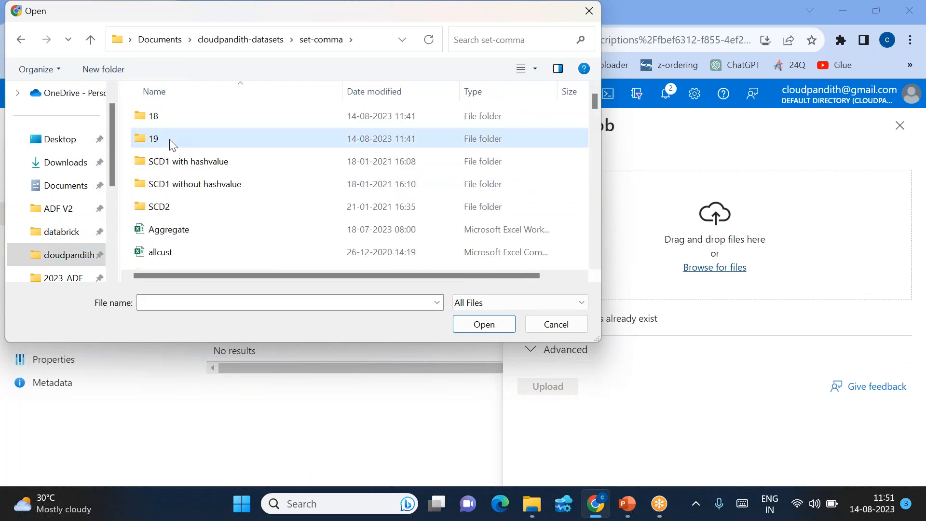
pyautogui.doubleClick(172, 141)
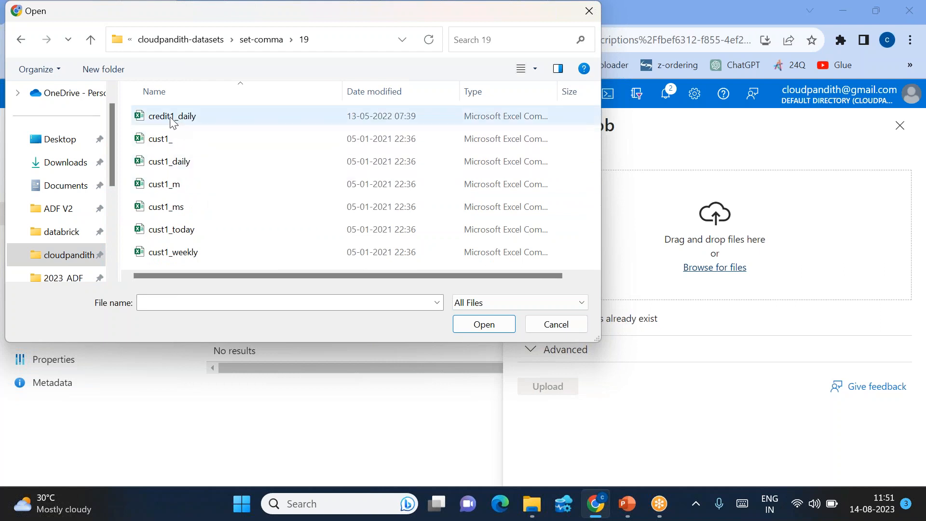
# - Compress the credit1_daily file with 7-Zip into a gzip archive named credit1_daily.csv.gz in the same folder
pyautogui.click(173, 121)
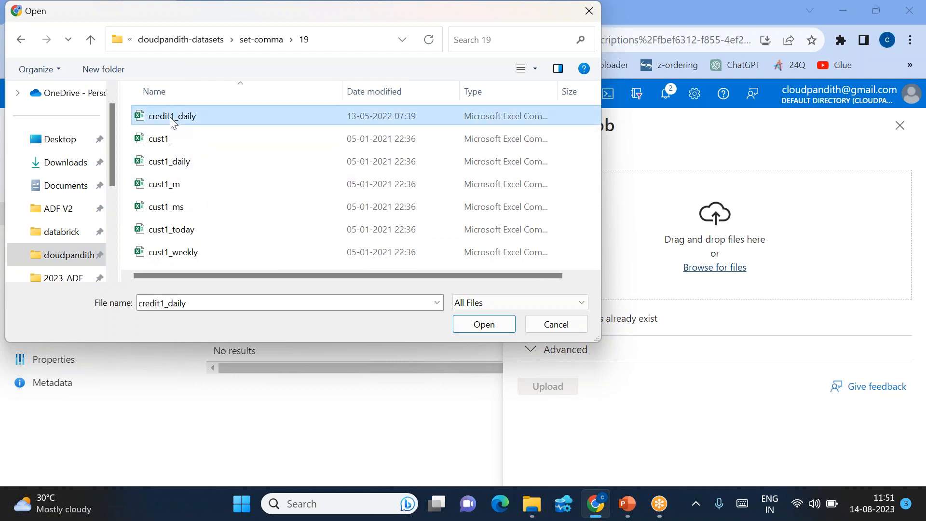
pyautogui.rightClick(173, 123)
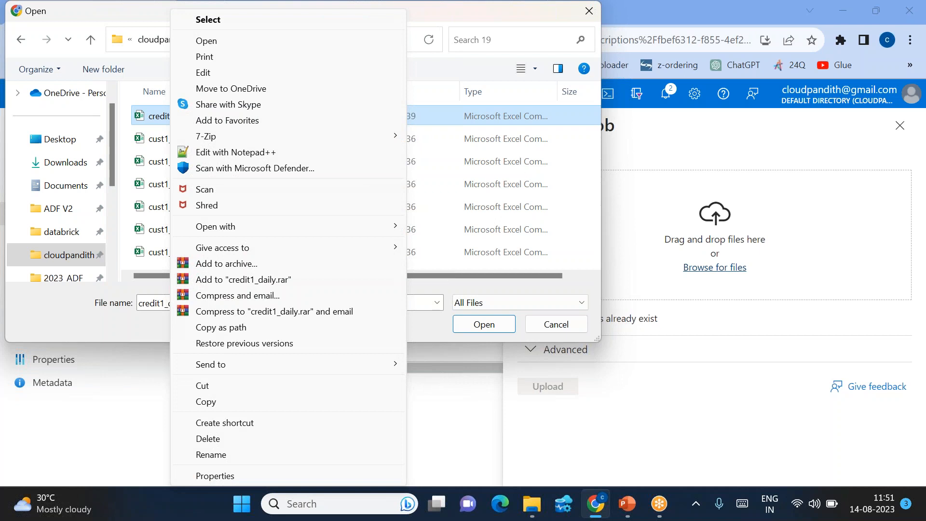
pyautogui.moveTo(217, 138)
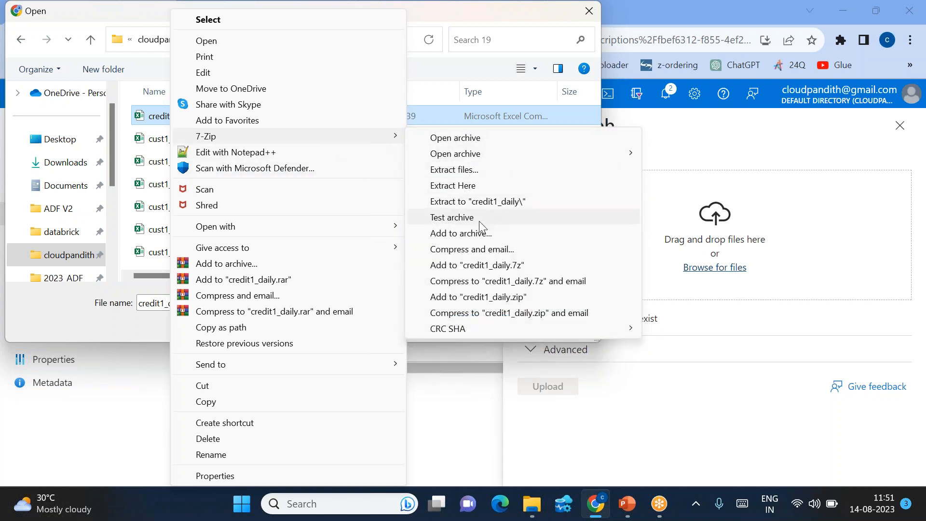
pyautogui.click(456, 234)
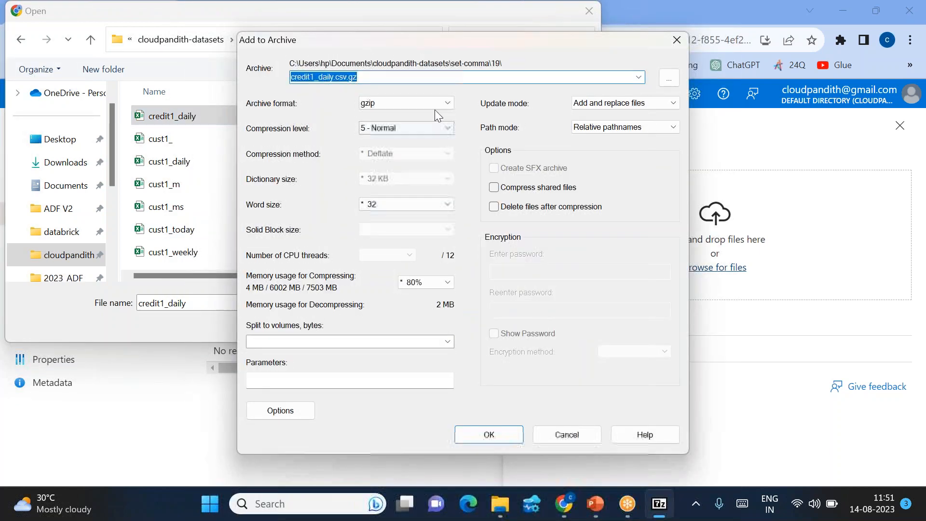
pyautogui.click(446, 103)
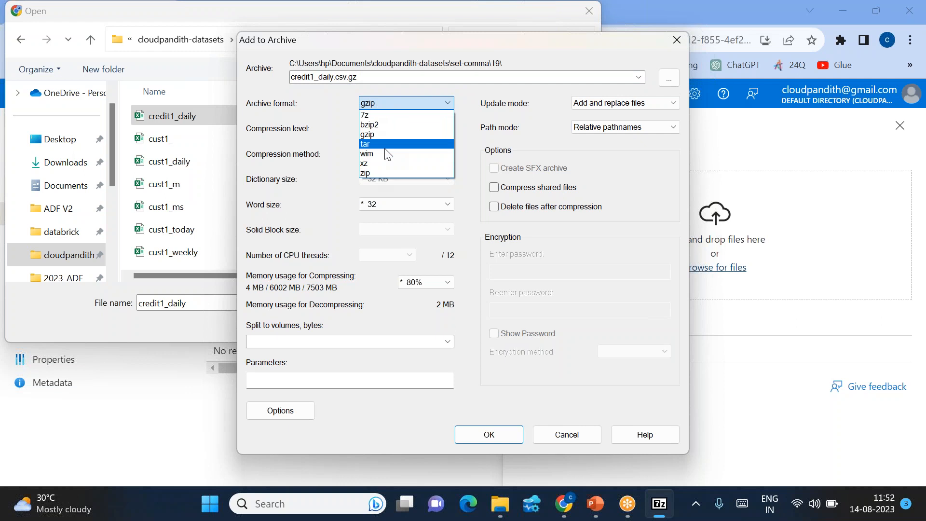
pyautogui.click(374, 136)
pyautogui.click(489, 434)
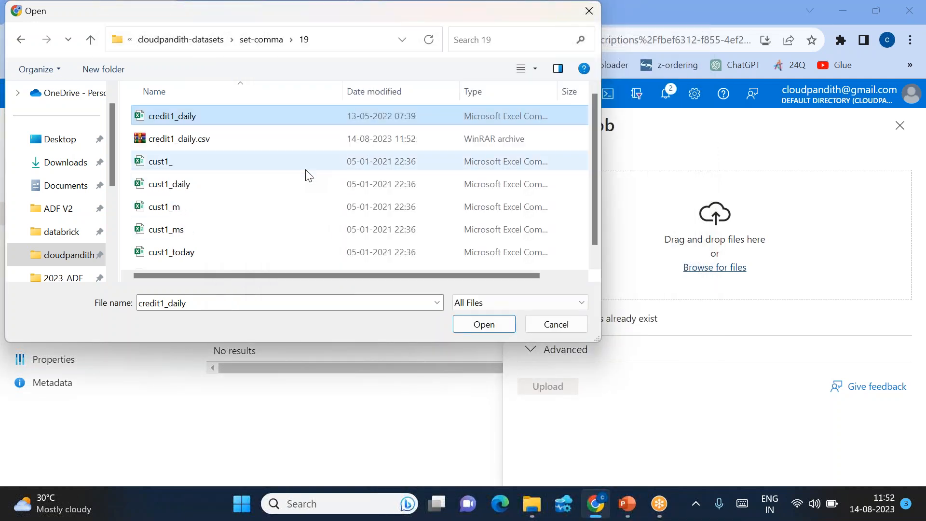
# - Choose the credit1_daily.csv.gz archive and upload it to the cust container
pyautogui.click(203, 146)
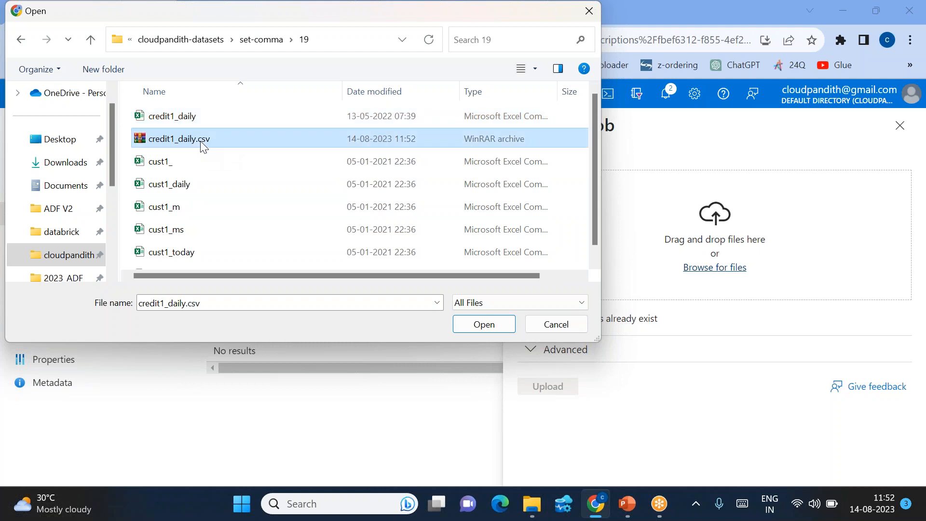
pyautogui.click(483, 329)
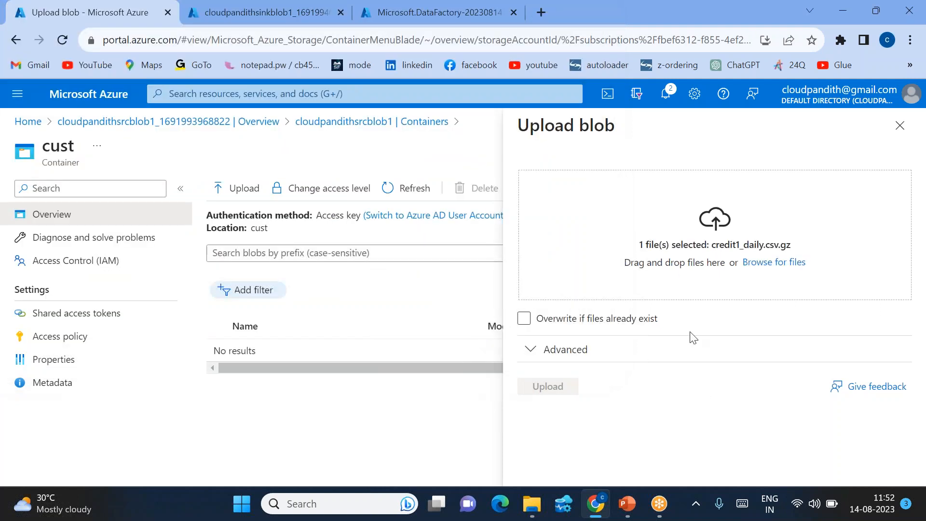
pyautogui.click(550, 392)
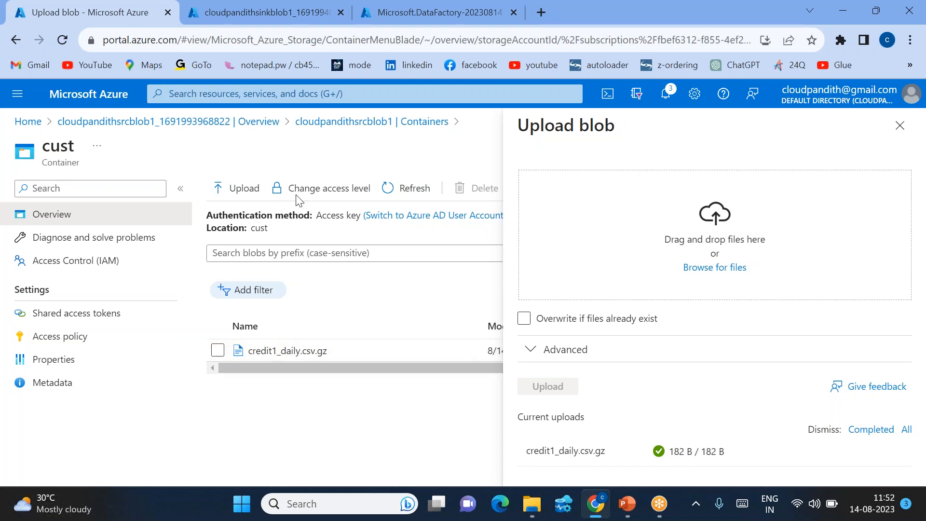
# - Create a container named custout in the cloudpandithsinkblob1 storage account and open it
pyautogui.click(230, 13)
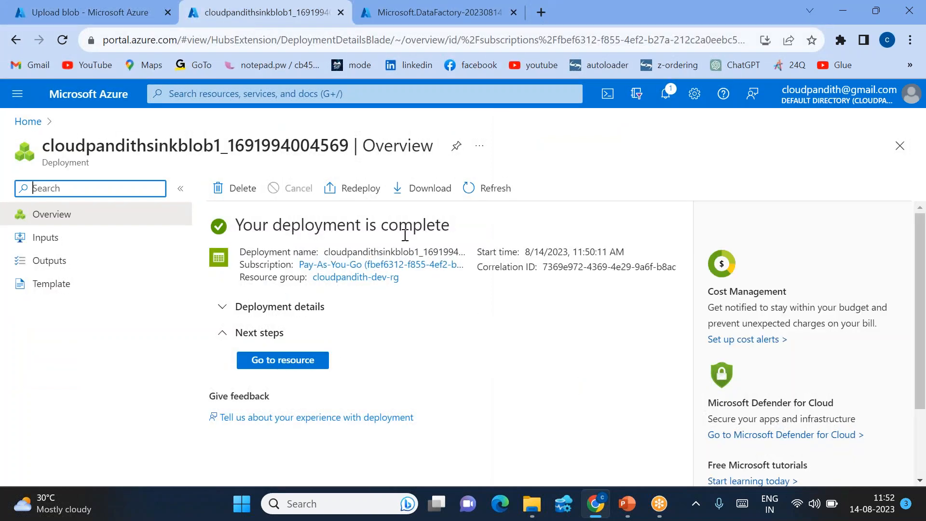
pyautogui.click(298, 358)
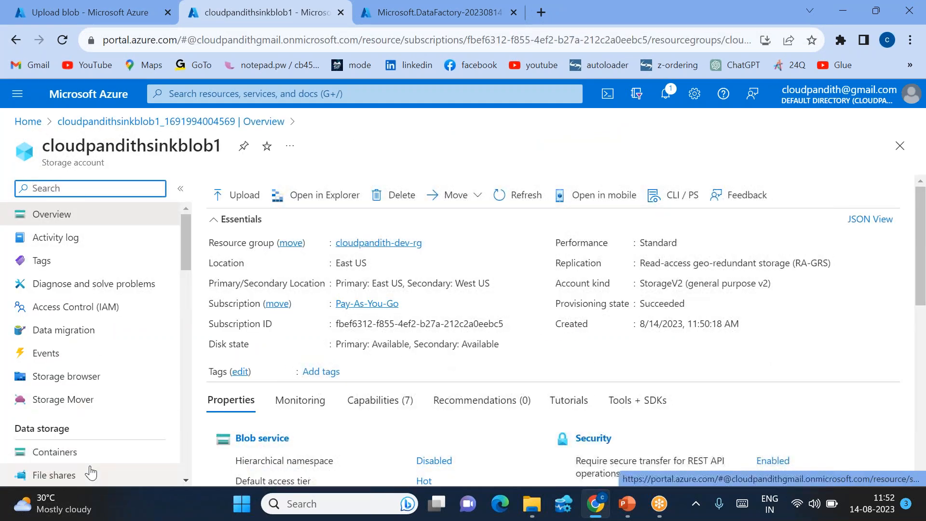
pyautogui.click(58, 452)
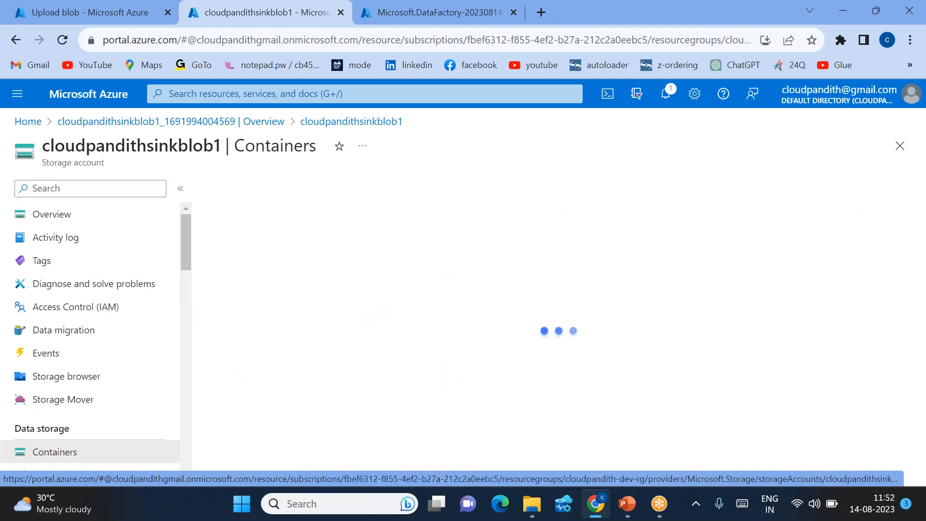
pyautogui.click(252, 190)
pyautogui.write('custout')
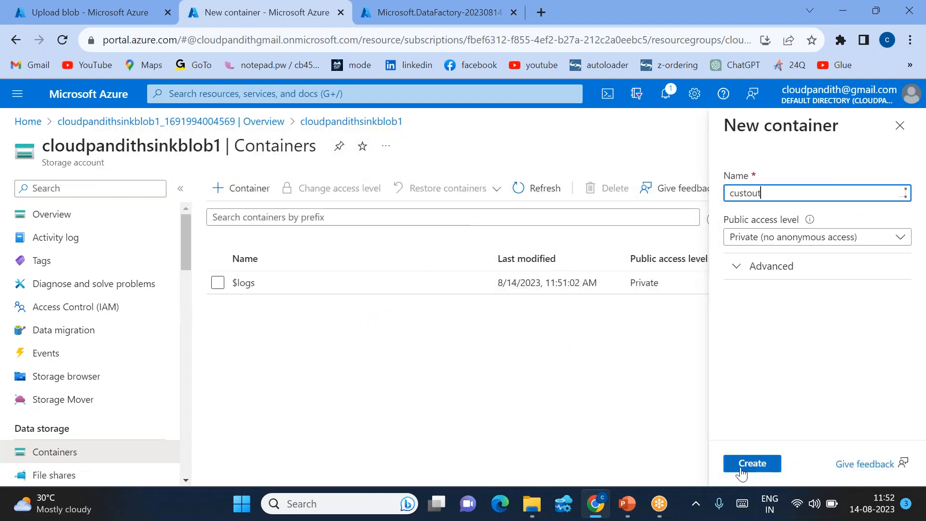
pyautogui.click(737, 466)
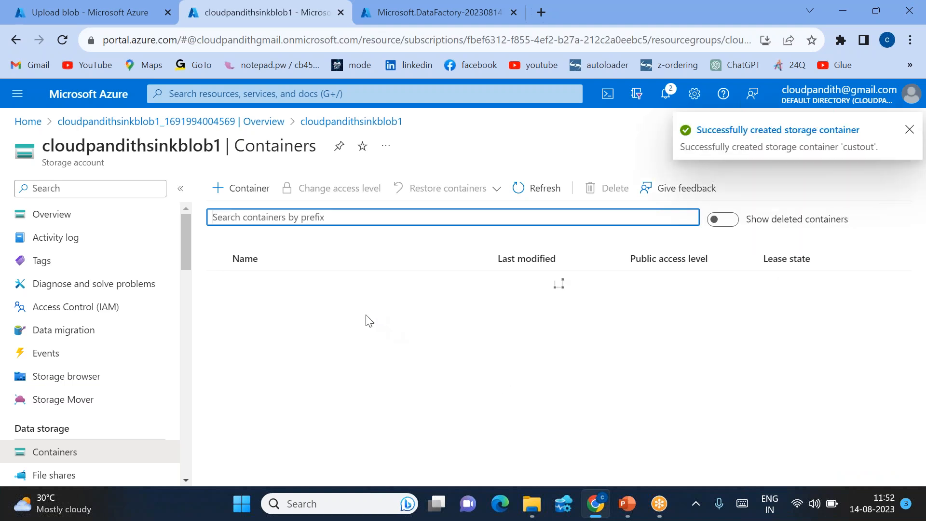
pyautogui.click(248, 306)
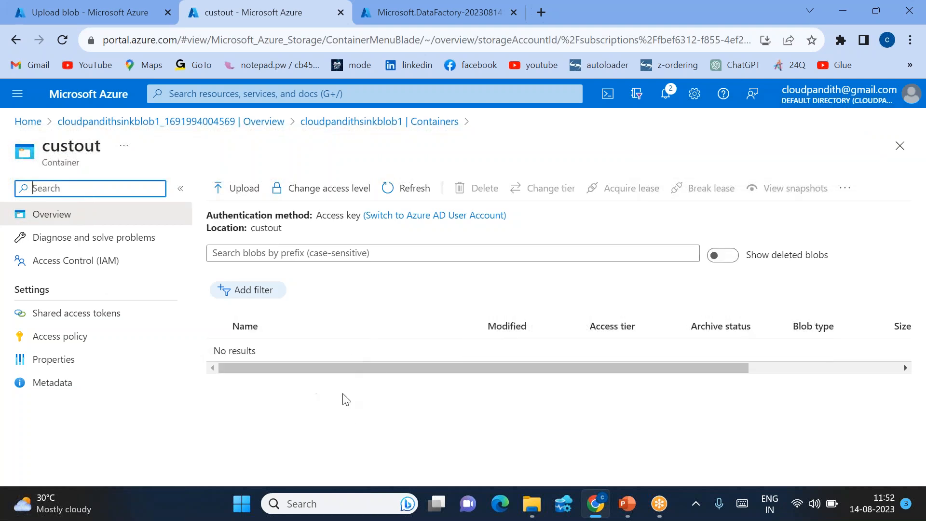
pyautogui.click(68, 5)
pyautogui.hotkey('ctrl', 'Tab')
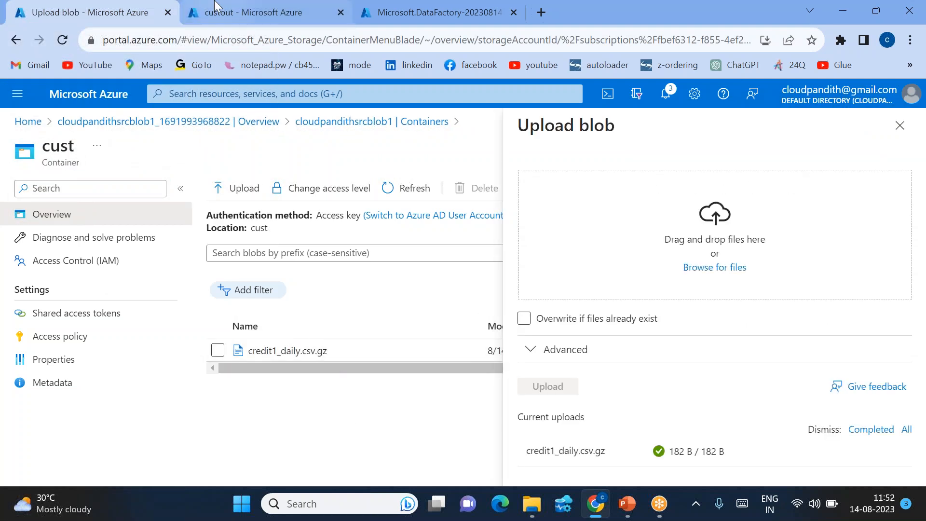
pyautogui.hotkey('alt', 'Tab')
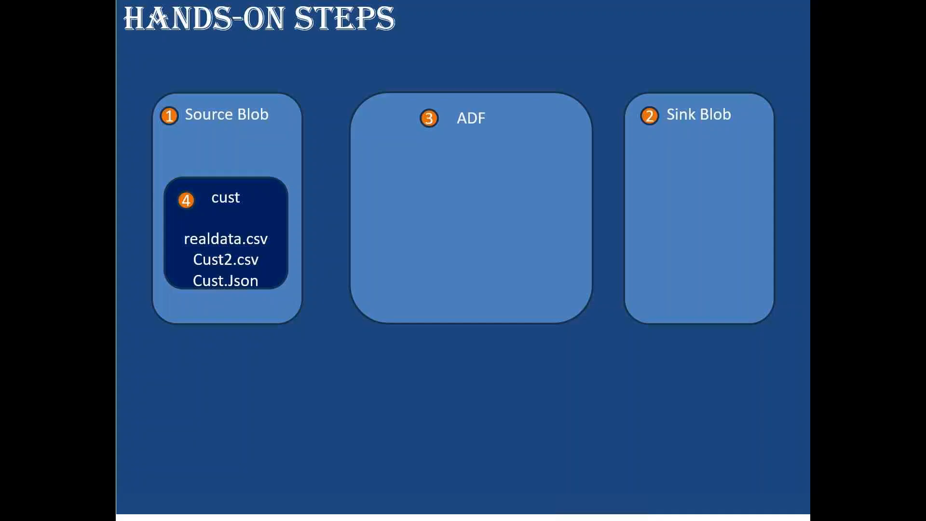
pyautogui.press('Right')
pyautogui.press('Right')
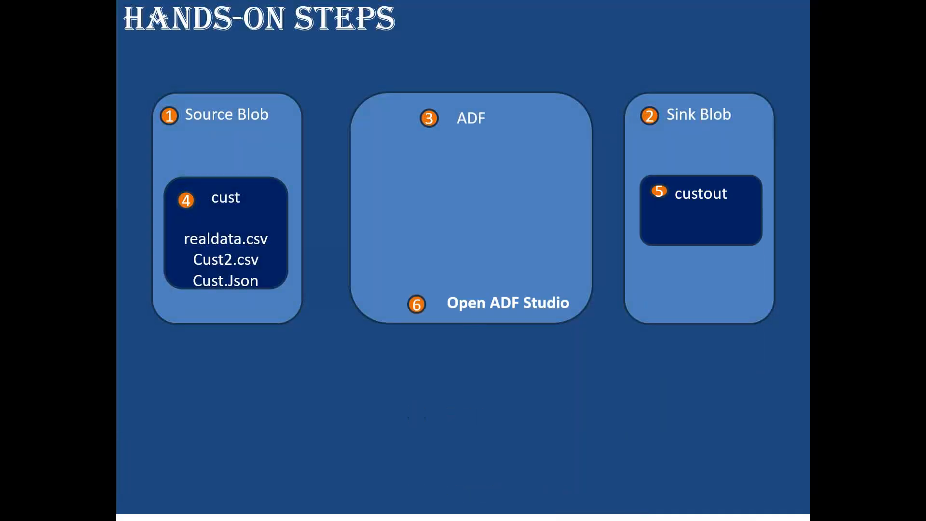
pyautogui.press('Right')
pyautogui.press('Right')
pyautogui.press('Right')
pyautogui.press('Right')
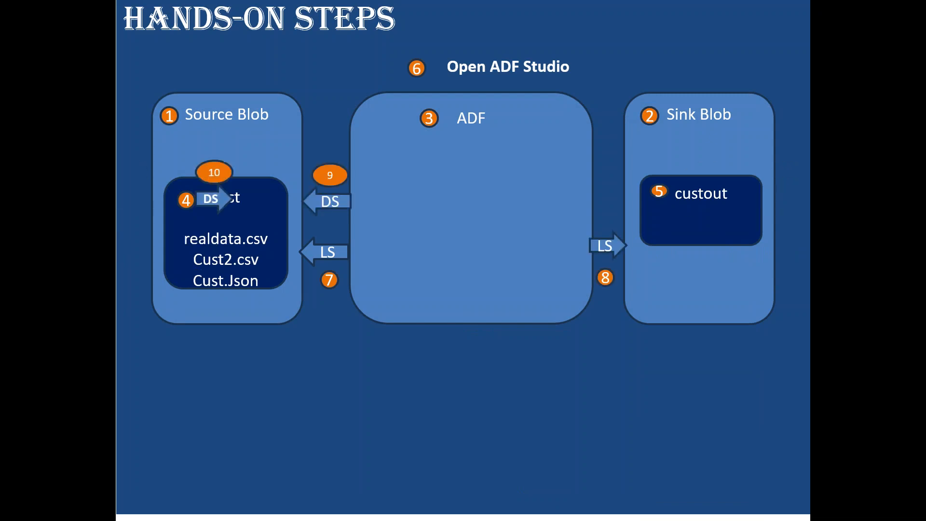
pyautogui.hotkey('alt', 'Tab')
# - Go from the completed data factory deployment to the cloudpandithadf1408 resource and launch Azure Data Factory Studio
pyautogui.click(381, 14)
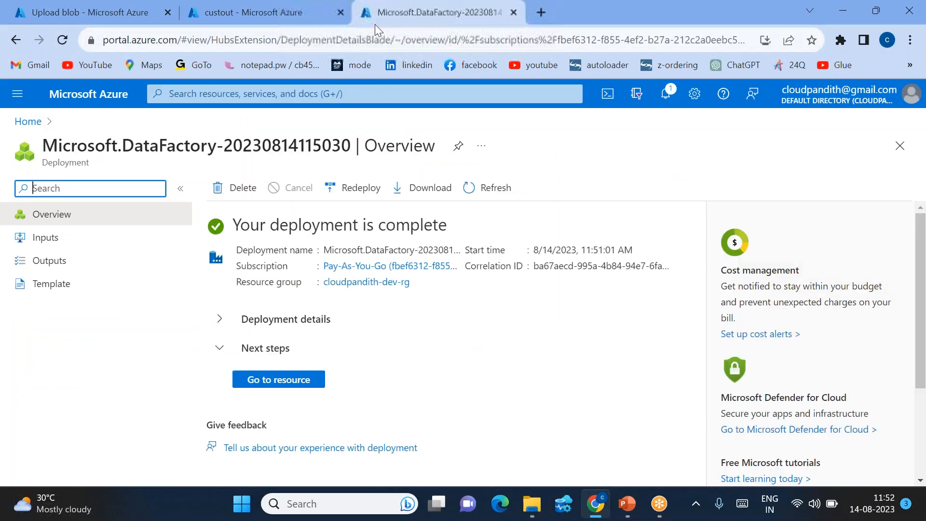
pyautogui.click(263, 385)
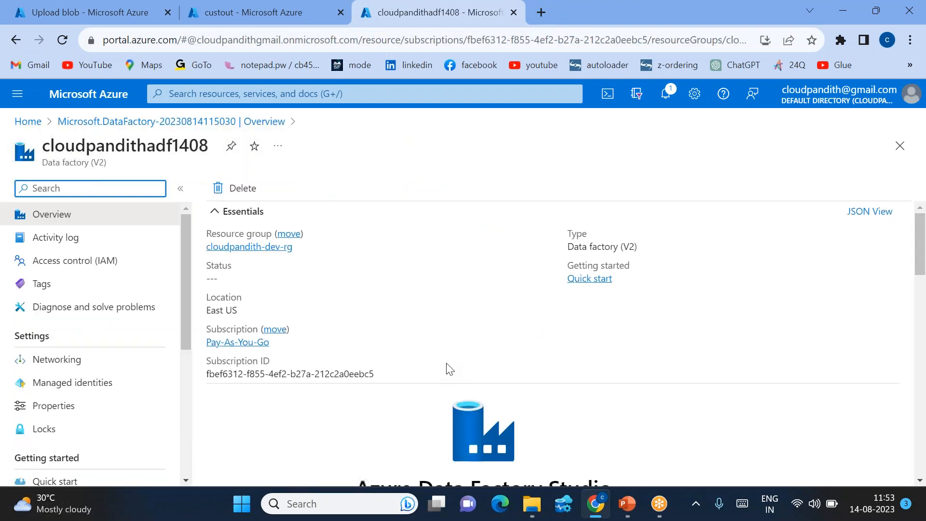
pyautogui.scroll(-2, 446, 368)
pyautogui.click(480, 377)
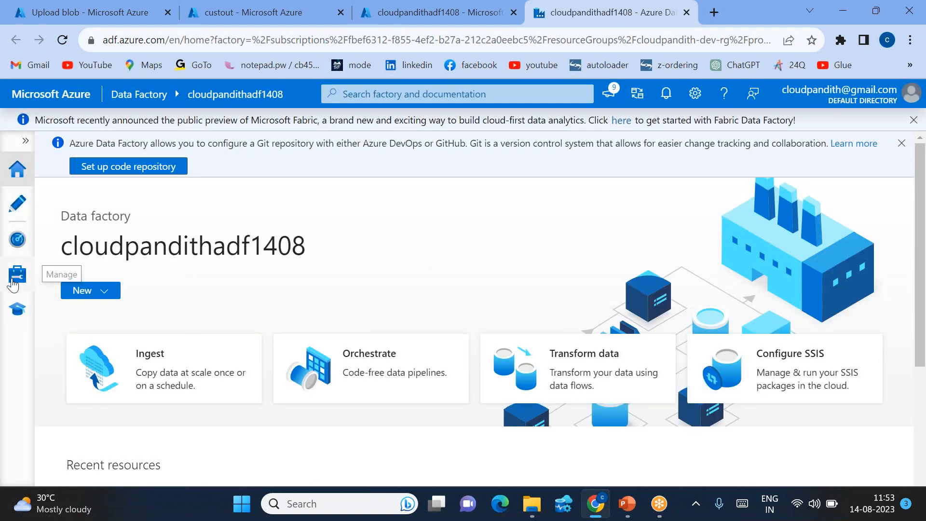
# - Start a new linked service in the data factory's management area, using Azure Blob Storage as the data store
pyautogui.click(13, 284)
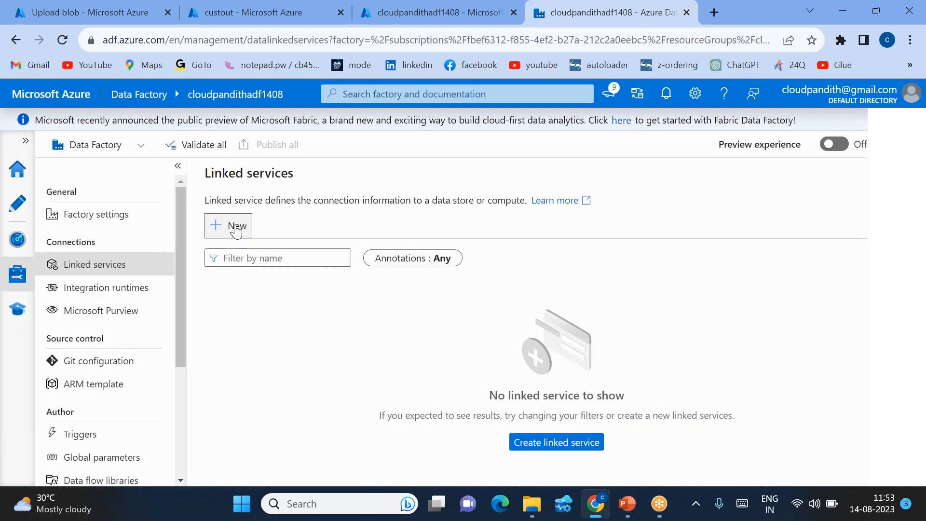
pyautogui.click(236, 226)
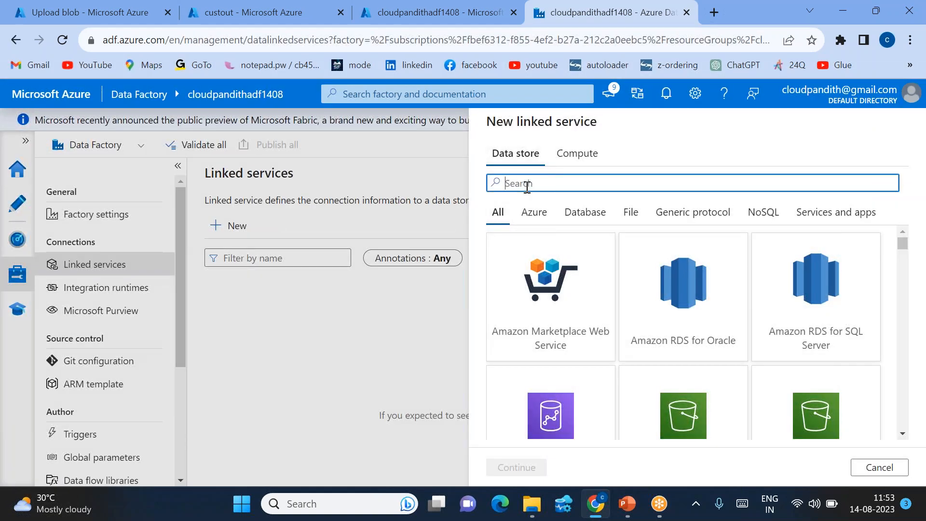
pyautogui.write('blob')
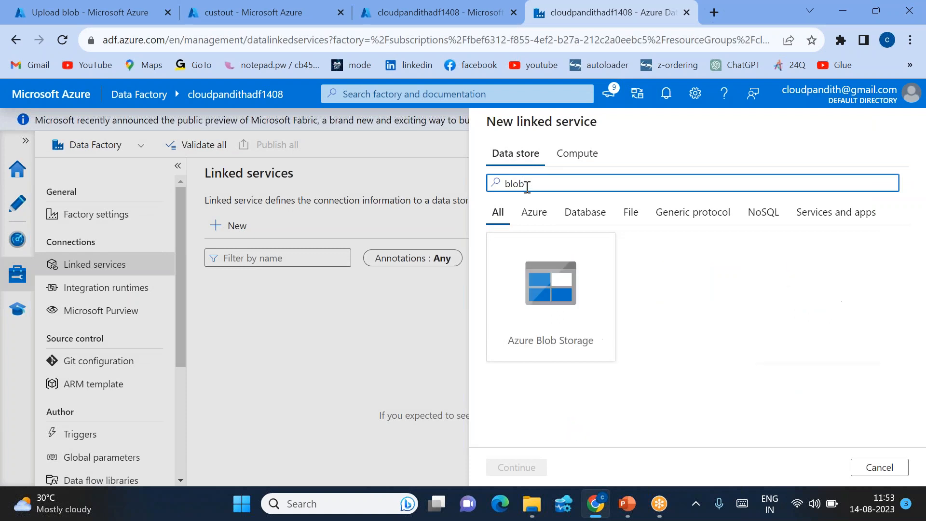
pyautogui.click(554, 299)
pyautogui.click(516, 468)
# - Name the new linked service LS_Blob_Source
pyautogui.moveTo(574, 181); pyautogui.dragTo(461, 178)
pyautogui.press('BackSpace')
pyautogui.write('LS_b')
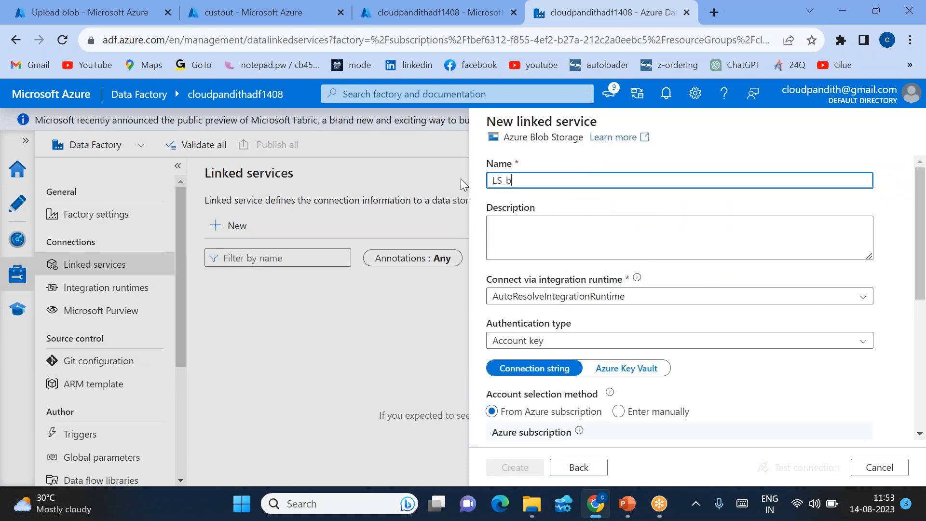
pyautogui.press('BackSpace')
pyautogui.write('Blob')
pyautogui.press('BackSpace')
pyautogui.write('b_Source')
# - Connect the linked service to cloudpandithsrcblob1 in the Pay-As-You-Go subscription, and create it after testing the connection
pyautogui.scroll(-3, 499, 195)
pyautogui.click(536, 269)
pyautogui.click(564, 312)
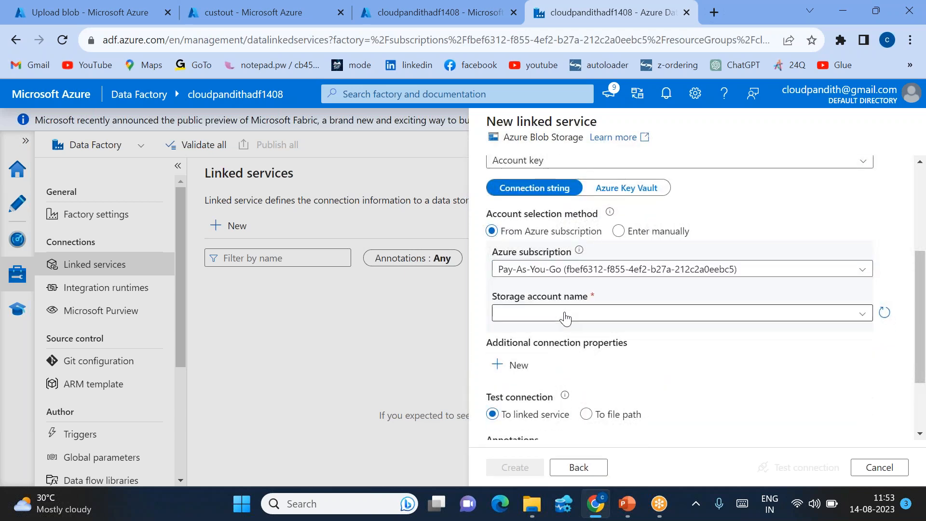
pyautogui.click(546, 313)
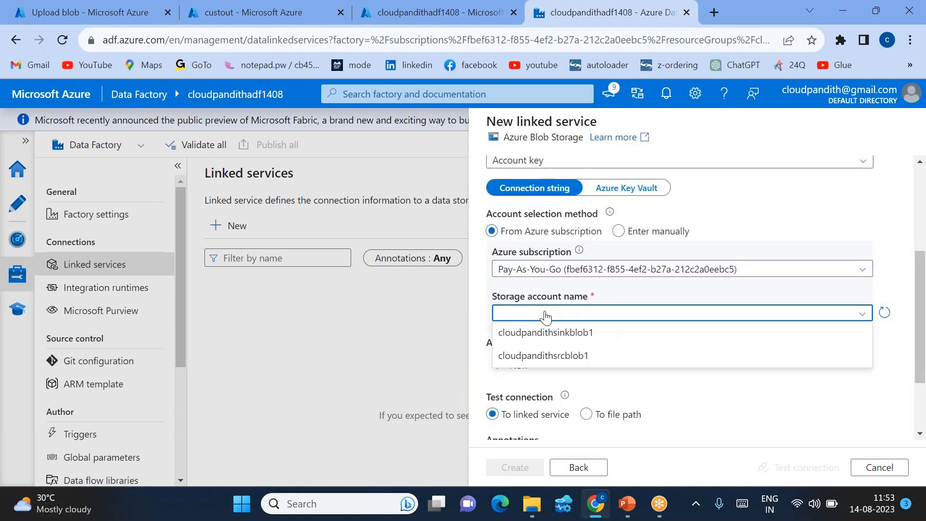
pyautogui.click(569, 340)
pyautogui.click(802, 466)
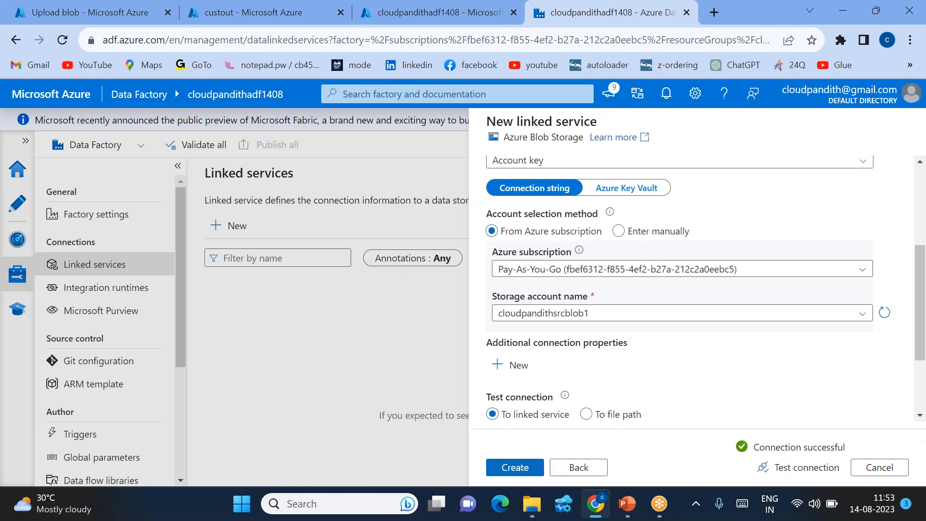
pyautogui.click(516, 468)
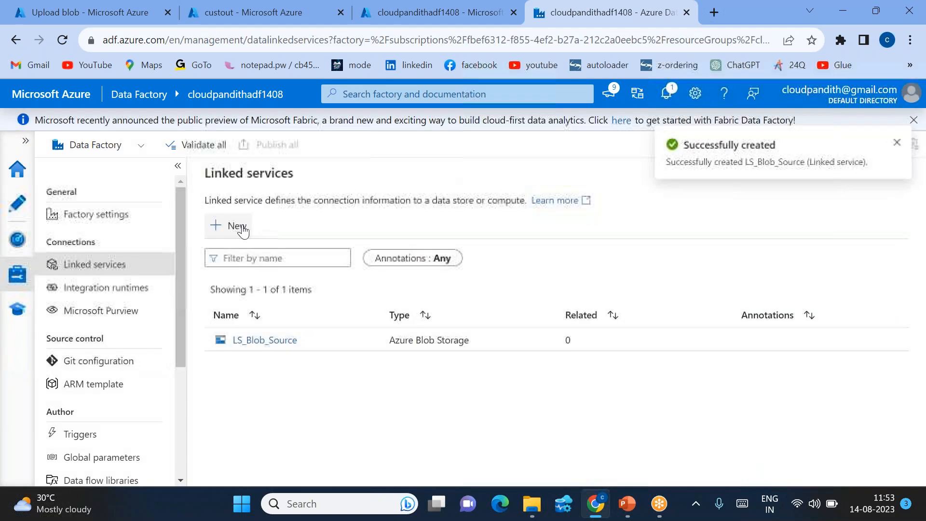
# - Start another linked service with Azure Blob Storage as the data store and name it LS_blob_Sink
pyautogui.click(237, 226)
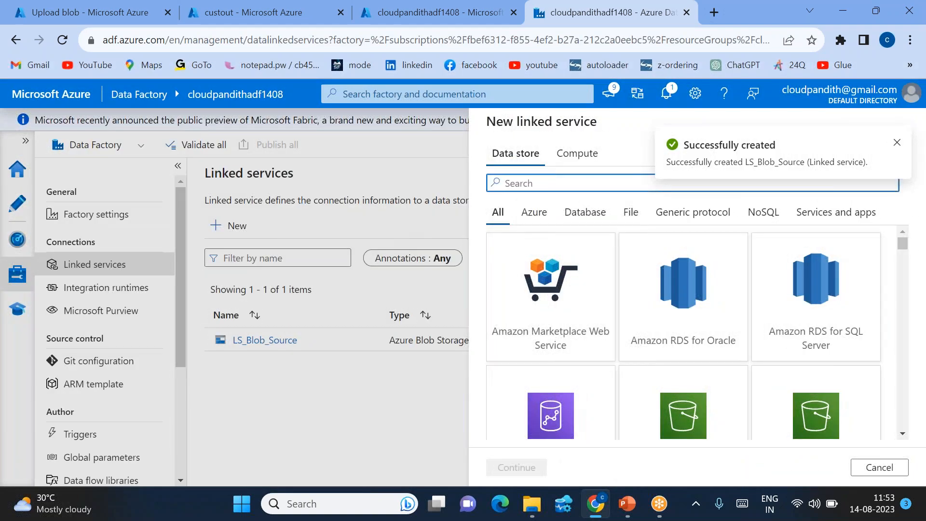
pyautogui.write('blo')
pyautogui.doubleClick(566, 324)
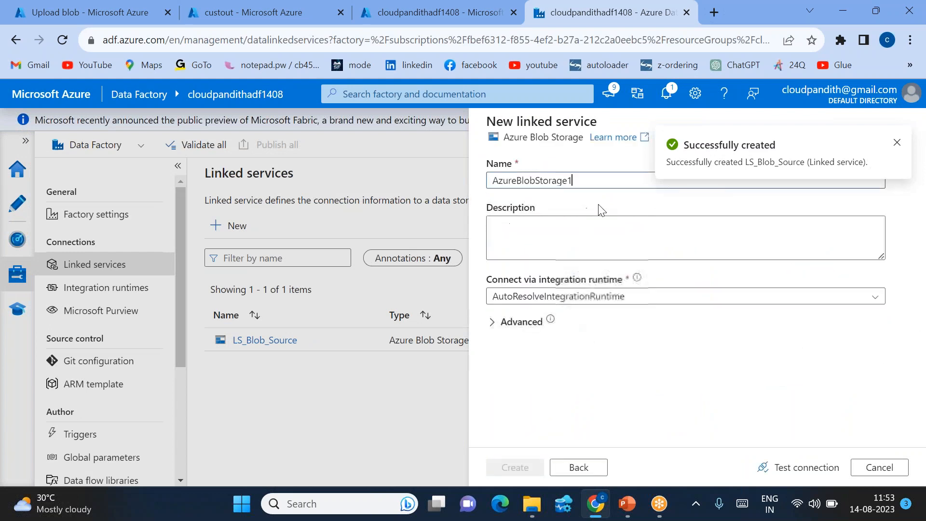
pyautogui.moveTo(575, 180); pyautogui.dragTo(450, 175)
pyautogui.write('LS_blob_sink')
# - Connect the linked service to cloudpandithsinkblob1 in the Pay-As-You-Go subscription, test the connection and create it
pyautogui.scroll(-3, 528, 205)
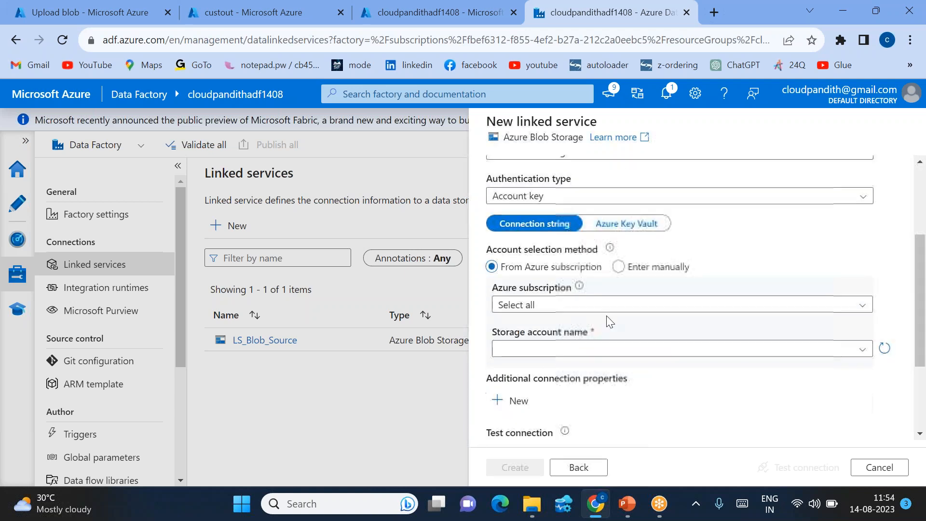
pyautogui.click(534, 306)
pyautogui.click(548, 347)
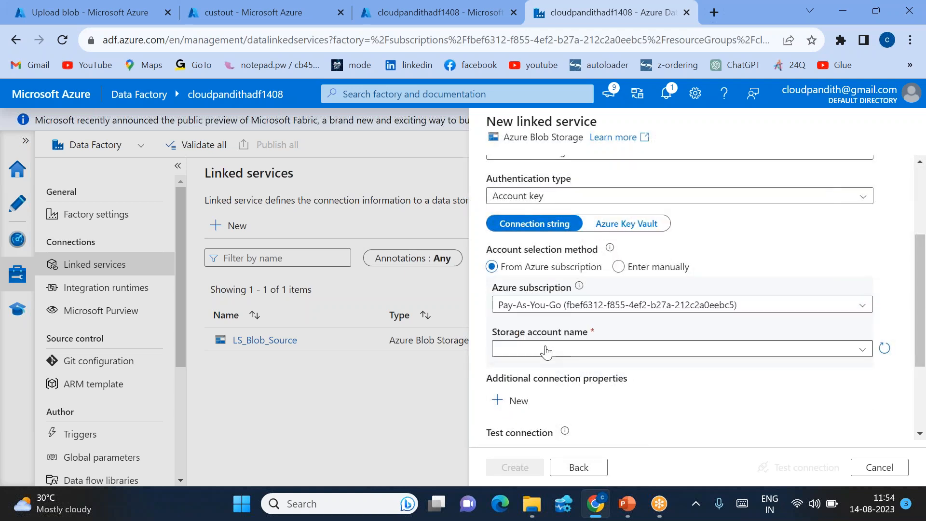
pyautogui.click(545, 351)
pyautogui.click(534, 366)
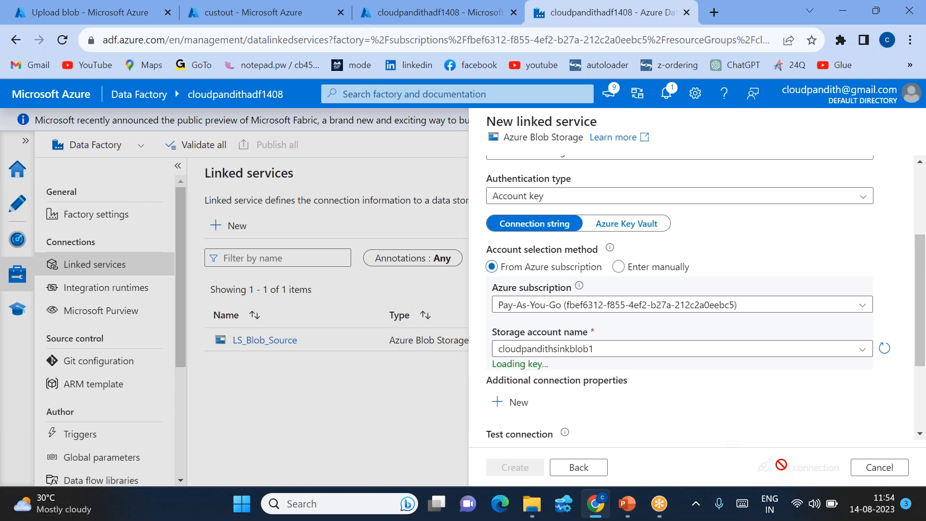
pyautogui.click(801, 468)
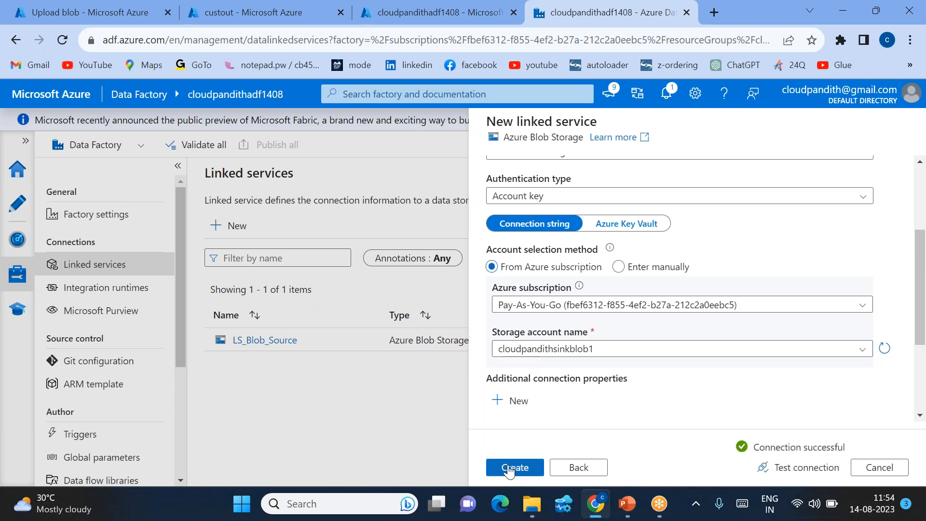
pyautogui.click(510, 470)
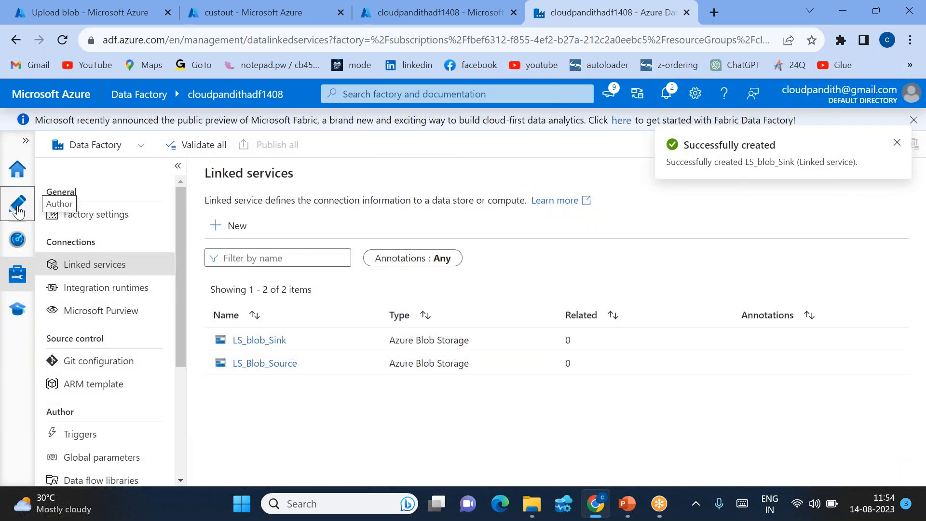
# - Start a new dataset in the data factory's authoring area, using Azure Blob Storage and the DelimitedText format
pyautogui.click(18, 203)
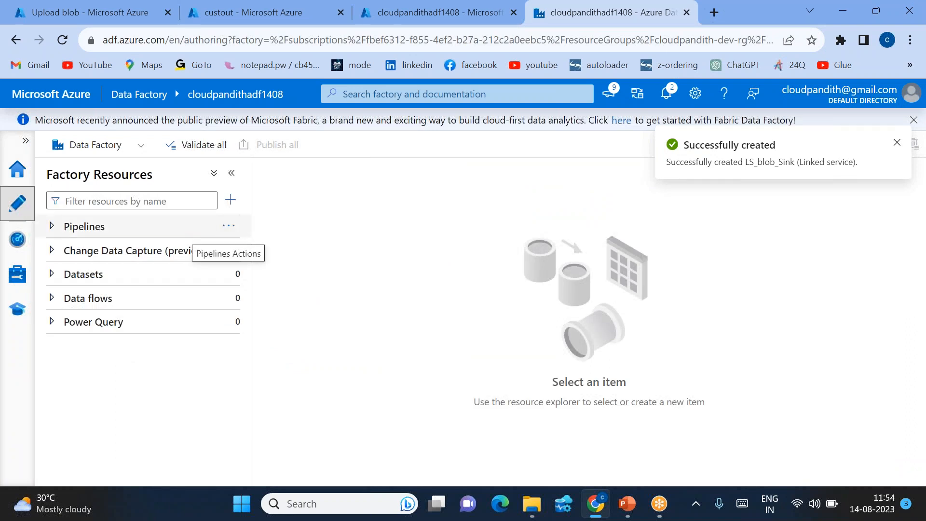
pyautogui.click(225, 275)
pyautogui.click(275, 297)
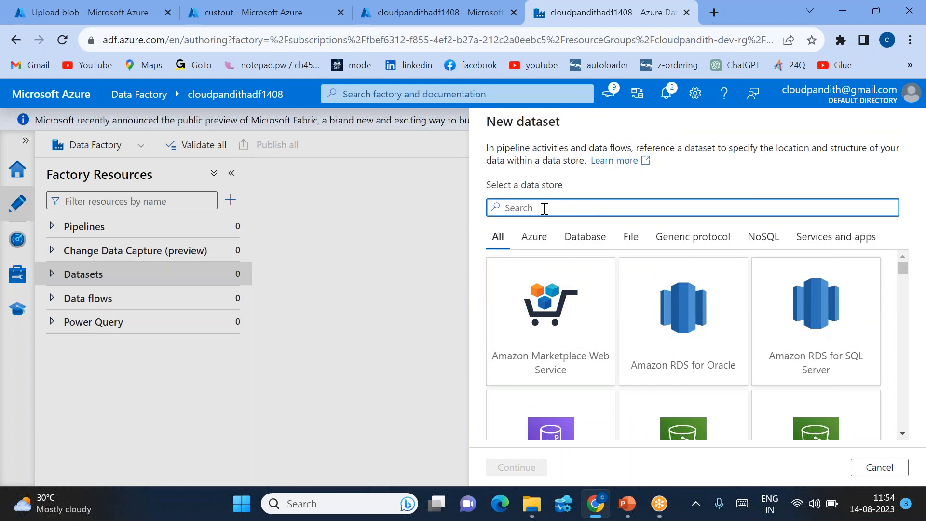
pyautogui.write('blob')
pyautogui.doubleClick(559, 346)
pyautogui.doubleClick(819, 207)
# - Name the dataset DS_Blob_Source and assign it the LS_Blob_Source linked service
pyautogui.click(606, 169)
pyautogui.hotkey('ctrl', 'a')
pyautogui.press('BackSpace')
pyautogui.write('L')
pyautogui.write('S_Blo')
pyautogui.write('b_Source')
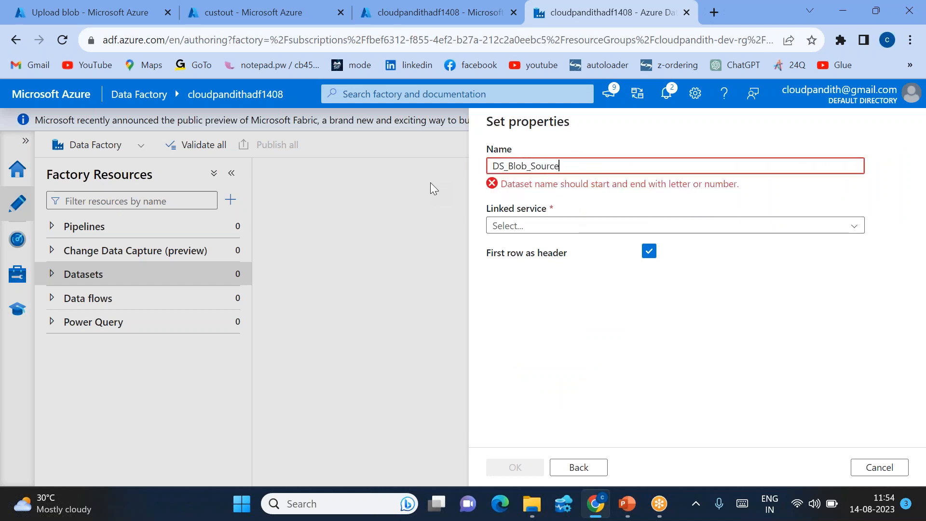
pyautogui.click(546, 211)
pyautogui.click(539, 282)
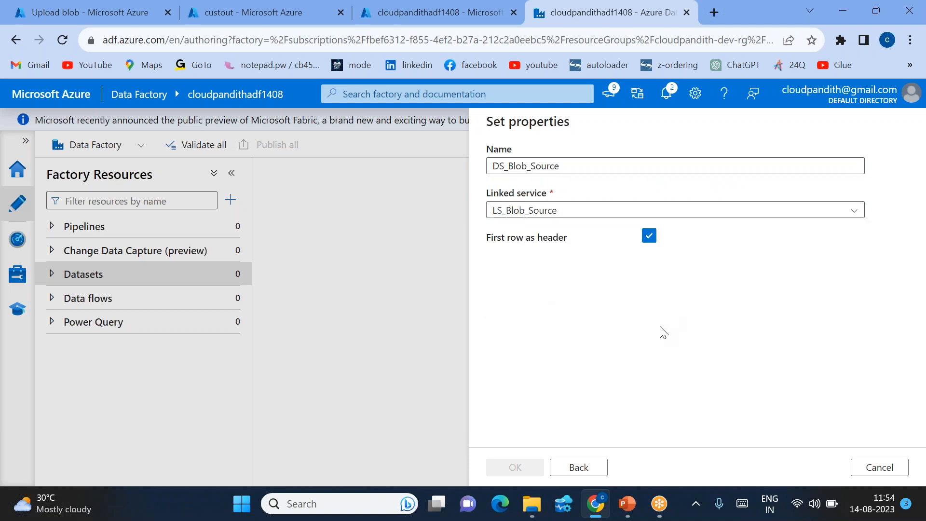
# - Set the source dataset's file path to credit1_daily.csv.gz in the cust container and create the dataset
pyautogui.click(871, 251)
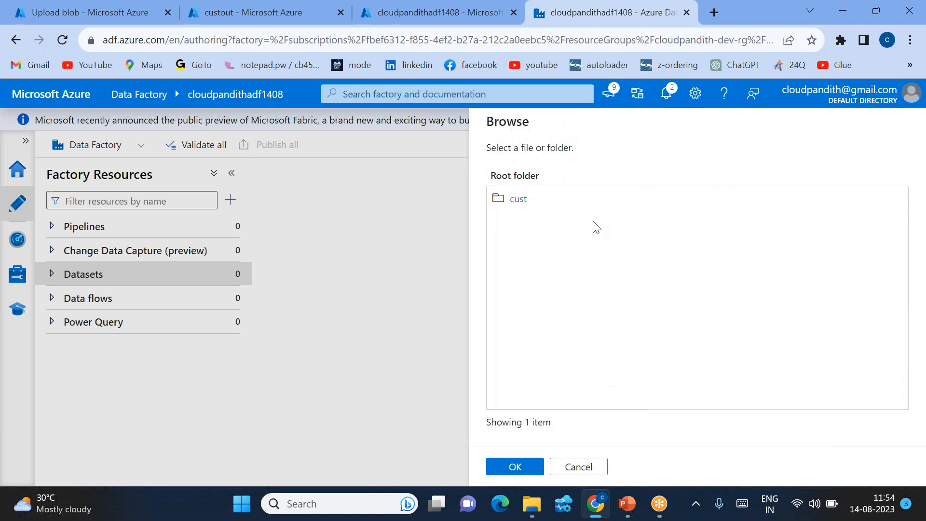
pyautogui.click(518, 199)
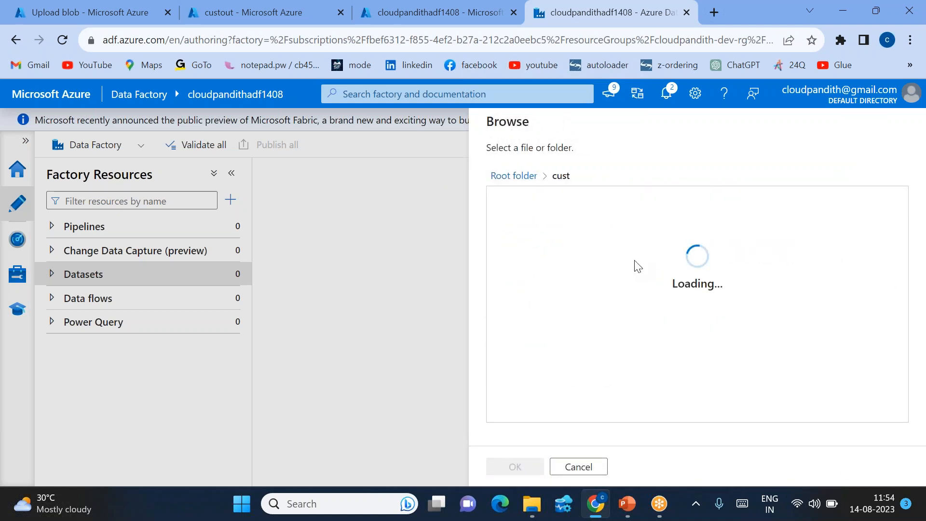
pyautogui.click(535, 199)
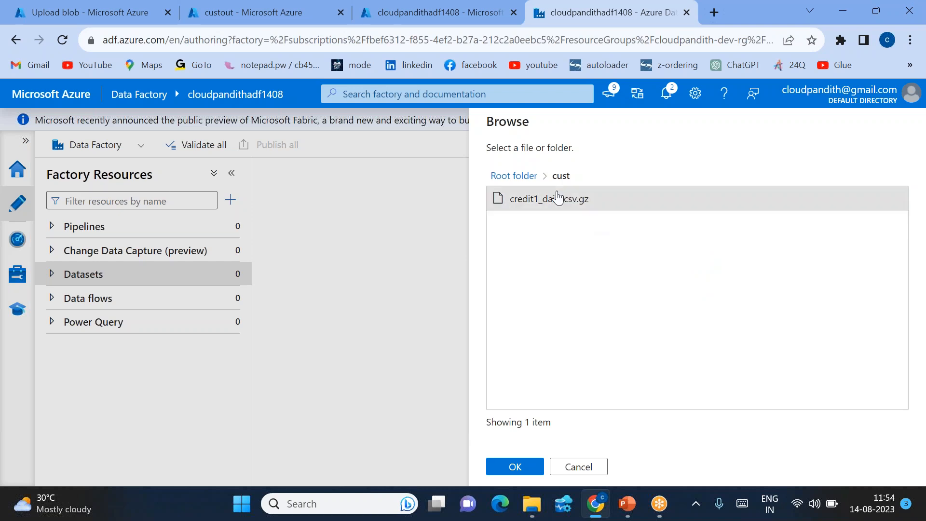
pyautogui.click(525, 468)
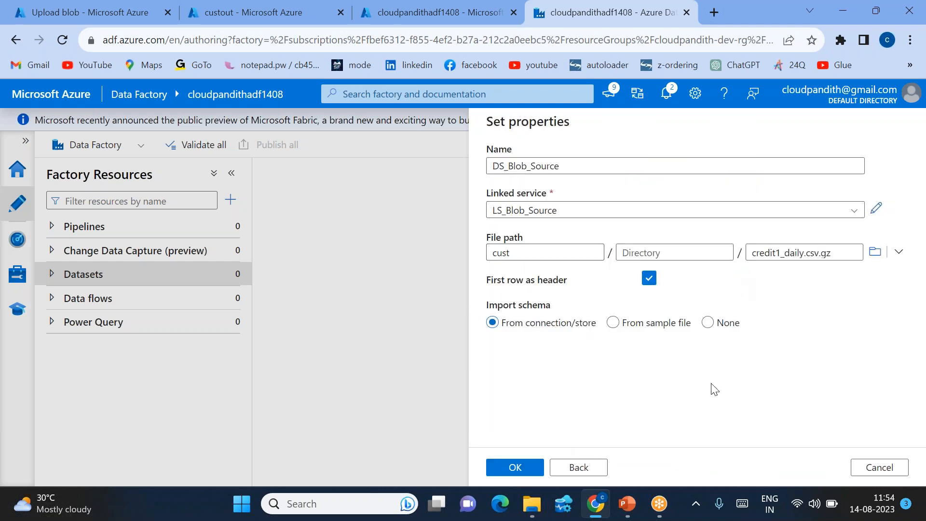
pyautogui.click(511, 474)
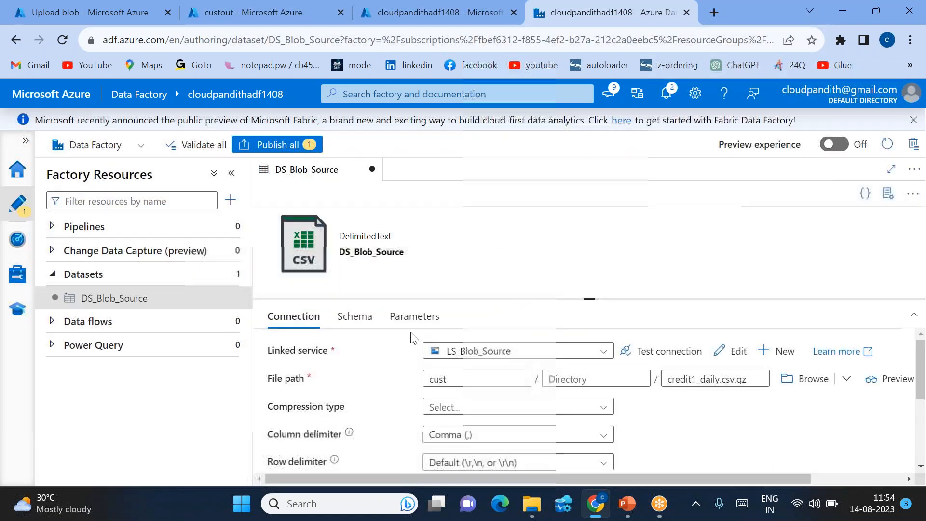
# - Start a second dataset on Azure Blob Storage with the DelimitedText format
pyautogui.click(231, 274)
pyautogui.click(270, 297)
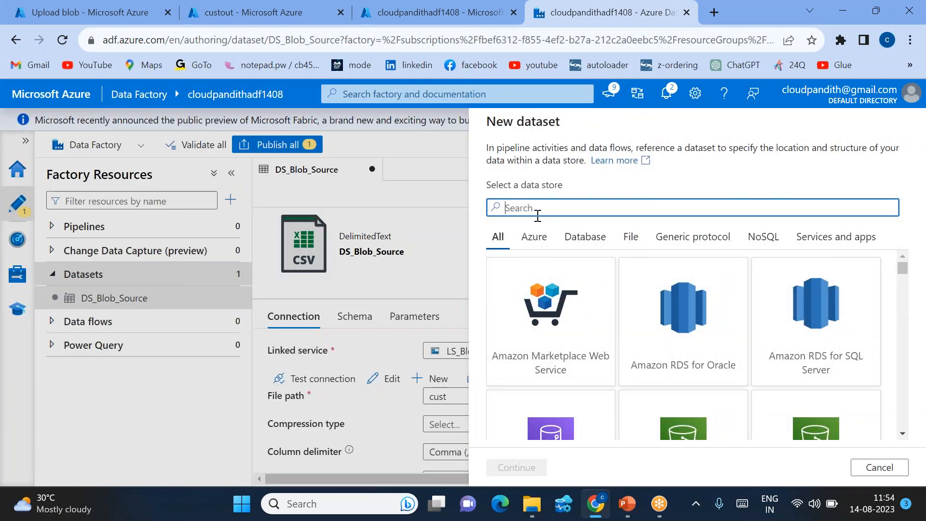
pyautogui.write('bLOB')
pyautogui.doubleClick(550, 319)
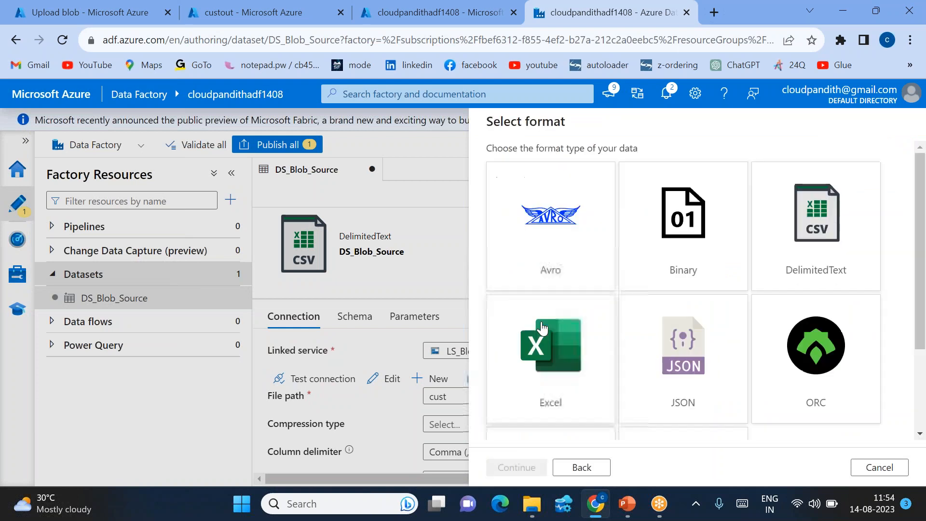
pyautogui.click(817, 196)
pyautogui.doubleClick(769, 205)
# - Name the second dataset DS_Blob_Sink and assign it the LS_blob_Sink linked service
pyautogui.doubleClick(555, 166)
pyautogui.write('DS_Blob_Sink')
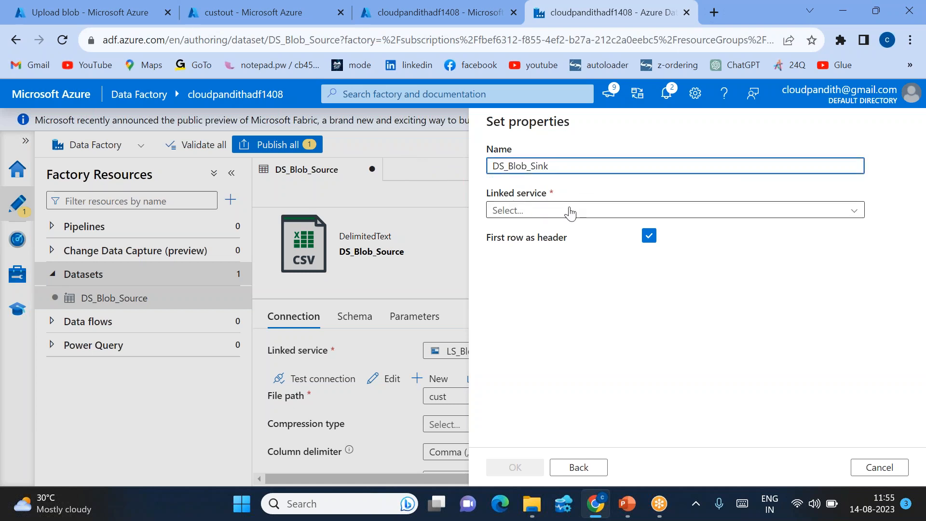
pyautogui.click(568, 211)
pyautogui.click(525, 306)
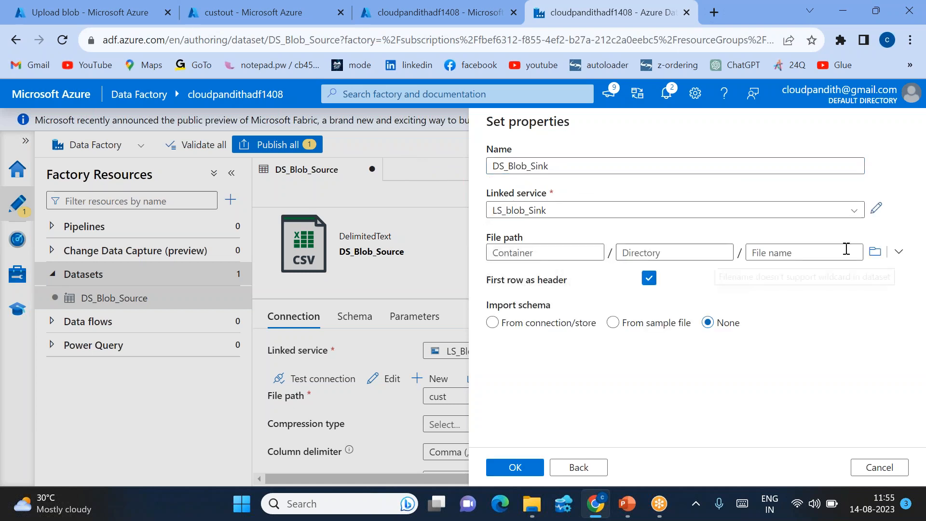
# - Set the sink dataset's file path to the custout container and create the dataset
pyautogui.click(816, 251)
pyautogui.click(534, 202)
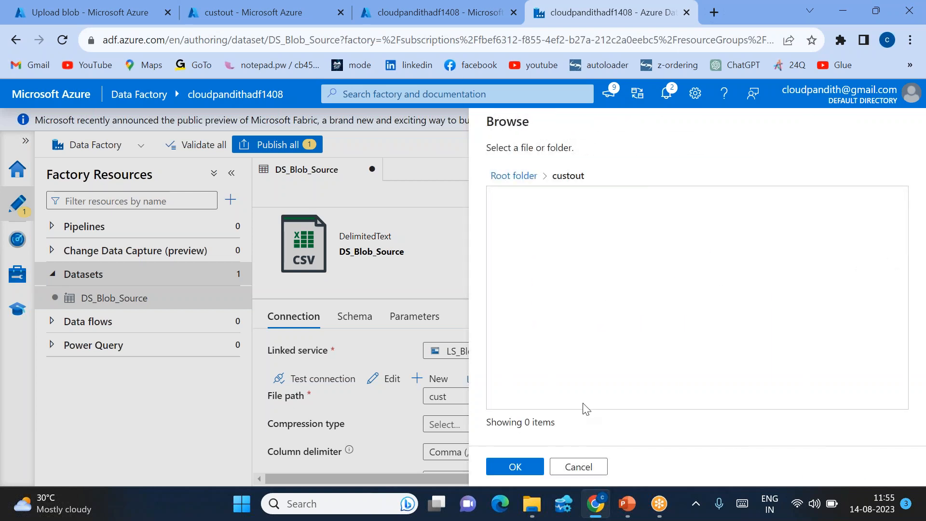
pyautogui.click(516, 467)
pyautogui.click(517, 468)
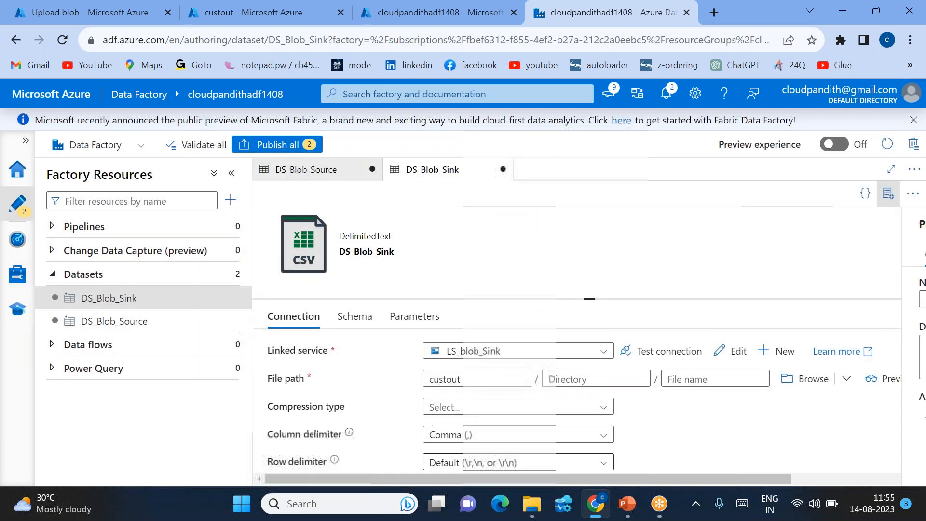
# - Switch to the PowerPoint slide show, review the pipeline and Copy Data stages of the hands-on diagram, and return to Data Factory
pyautogui.hotkey('alt', 'Tab')
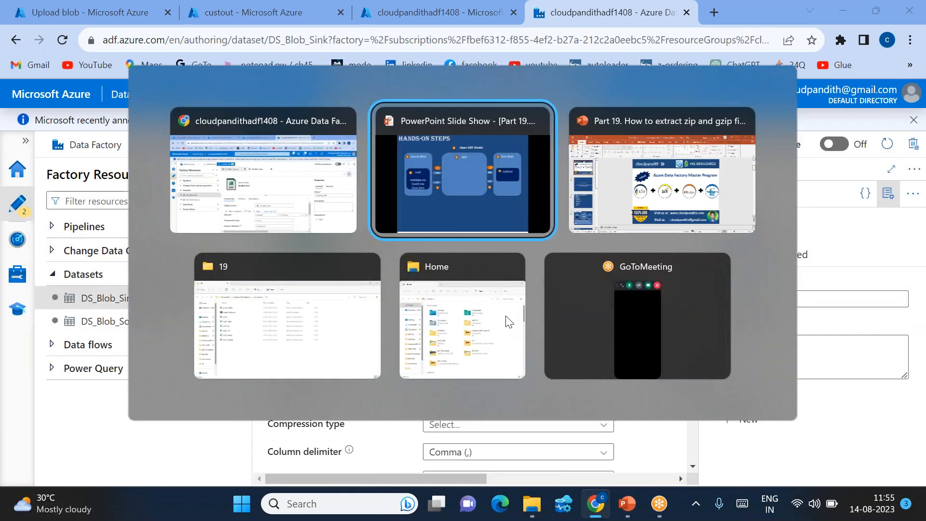
pyautogui.press('Right')
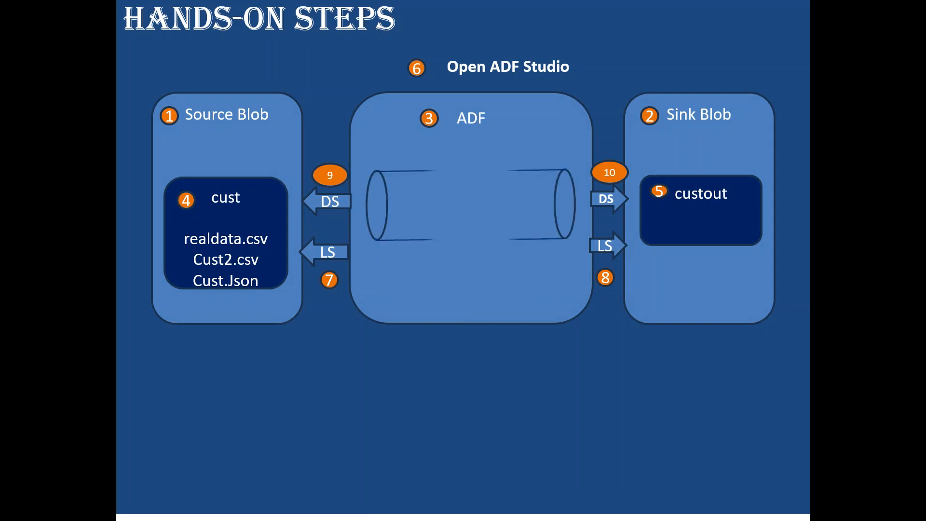
pyautogui.press('Right')
pyautogui.press('Right')
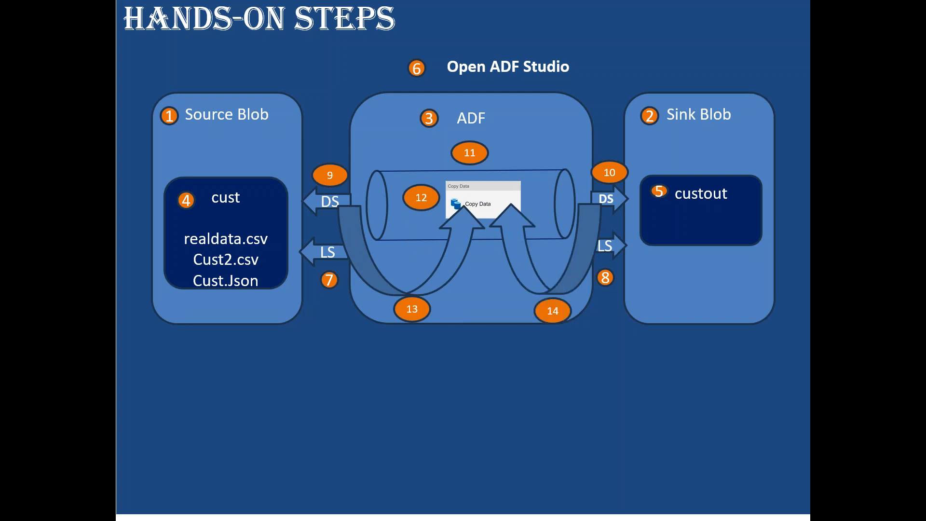
pyautogui.hotkey('alt', 'Tab')
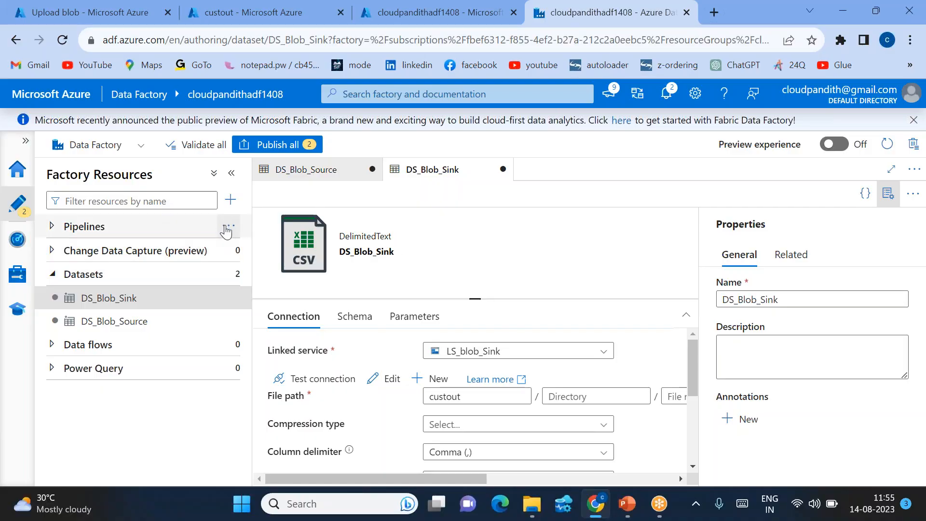
# - Create a new pipeline named pl_ingestion and hide its properties
pyautogui.click(227, 228)
pyautogui.click(287, 251)
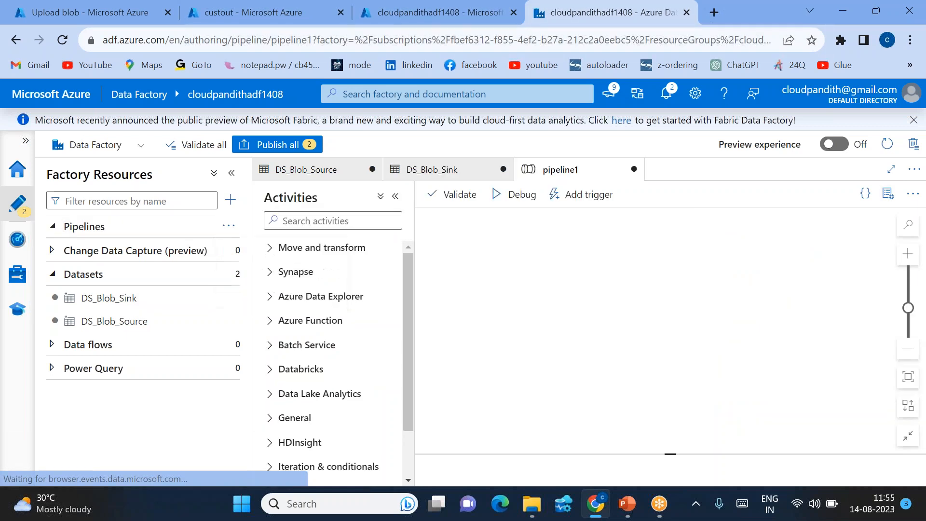
pyautogui.moveTo(773, 294); pyautogui.dragTo(716, 299)
pyautogui.press('BackSpace')
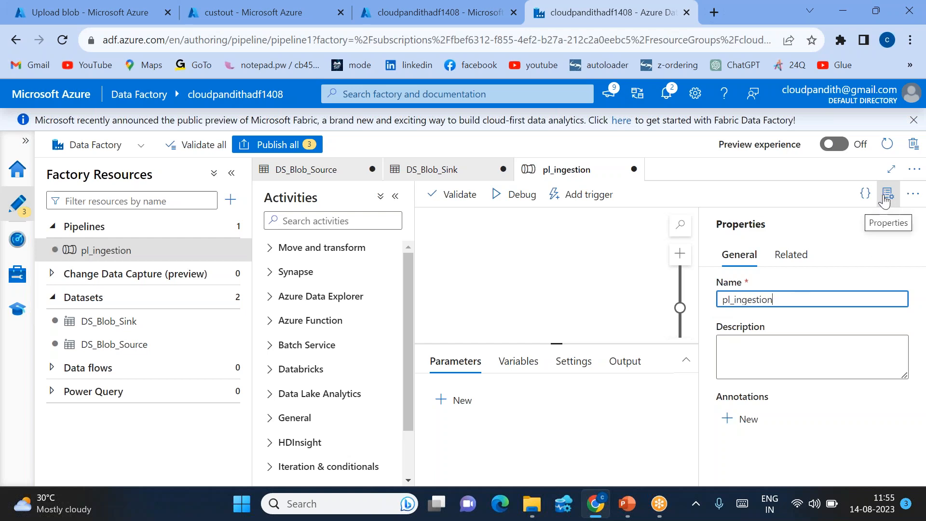
pyautogui.click(889, 193)
# - Find the Copy data activity and add it to the pl_ingestion canvas
pyautogui.click(306, 221)
pyautogui.write('cop')
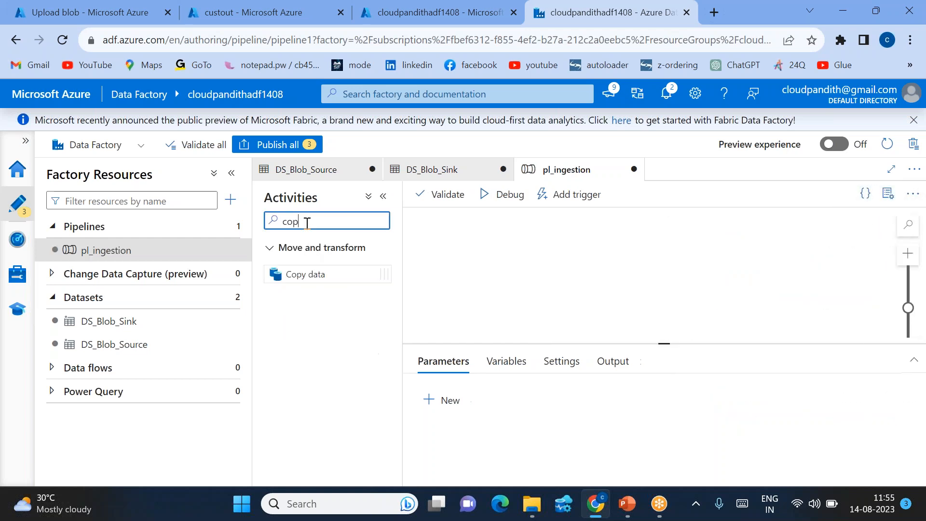
pyautogui.moveTo(306, 273); pyautogui.dragTo(584, 255)
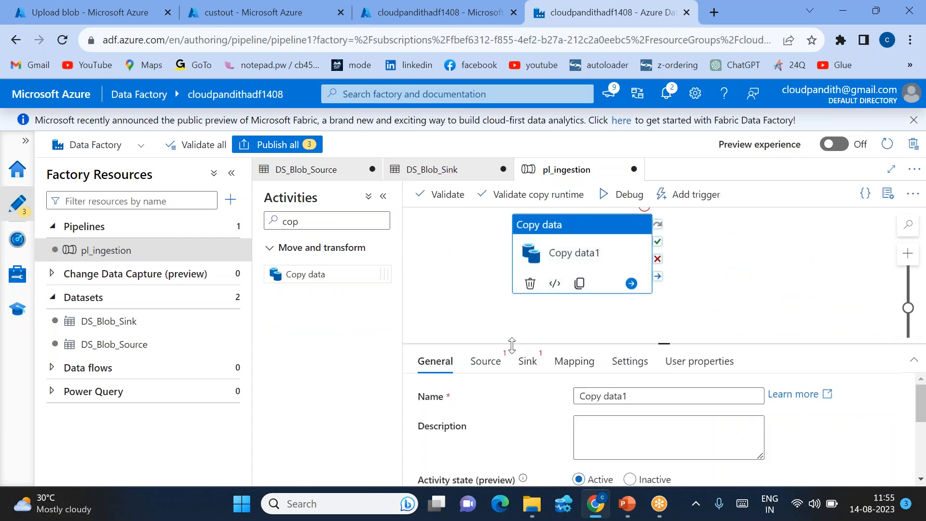
# - Set the copy activity's source dataset to DS_Blob_Source and its sink dataset to DS_Blob_Sink
pyautogui.moveTo(665, 342); pyautogui.dragTo(665, 313)
pyautogui.click(485, 330)
pyautogui.click(627, 367)
pyautogui.click(627, 408)
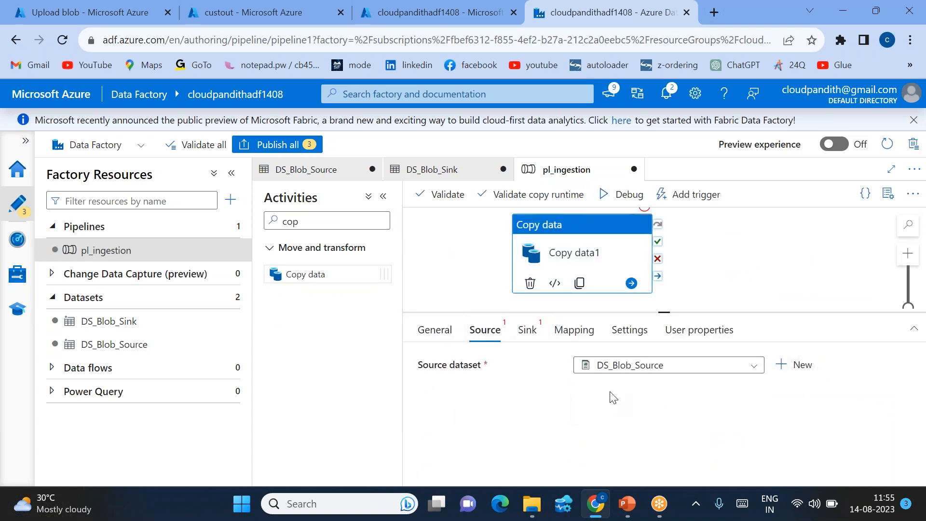
pyautogui.click(528, 329)
pyautogui.click(643, 368)
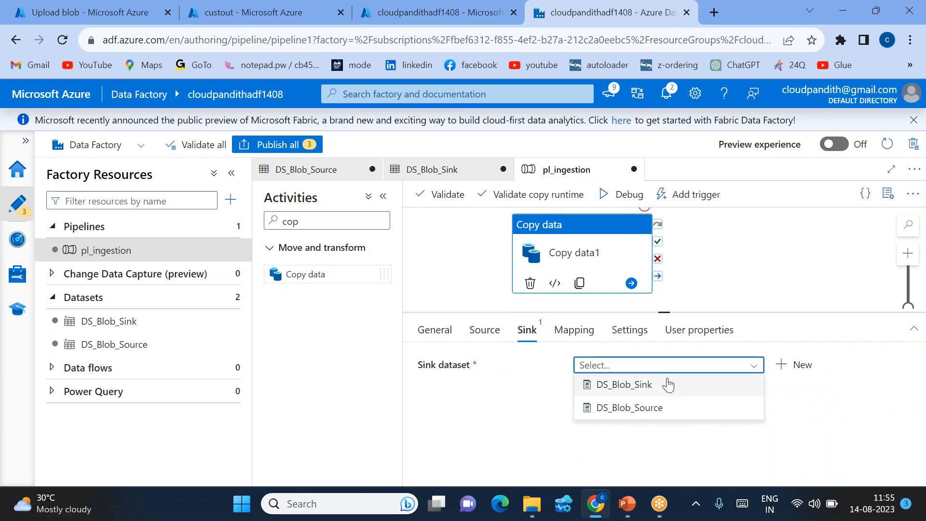
pyautogui.click(645, 384)
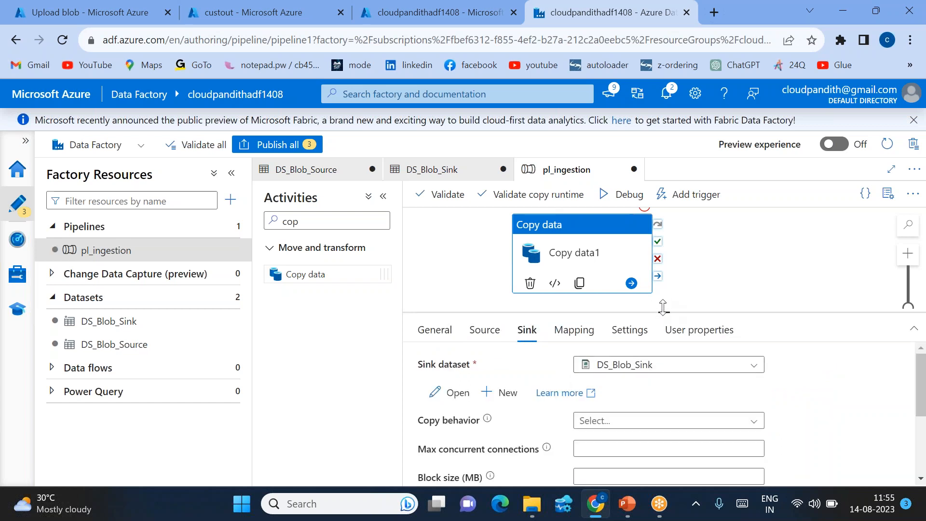
# - Open the DS_Blob_Source dataset from the copy activity's source settings
pyautogui.moveTo(663, 308); pyautogui.dragTo(664, 261)
pyautogui.click(485, 283)
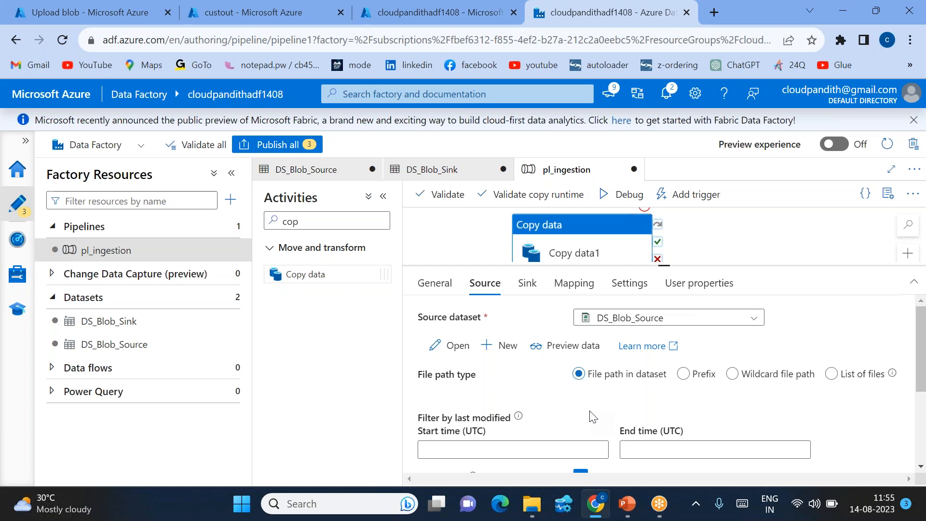
pyautogui.click(457, 346)
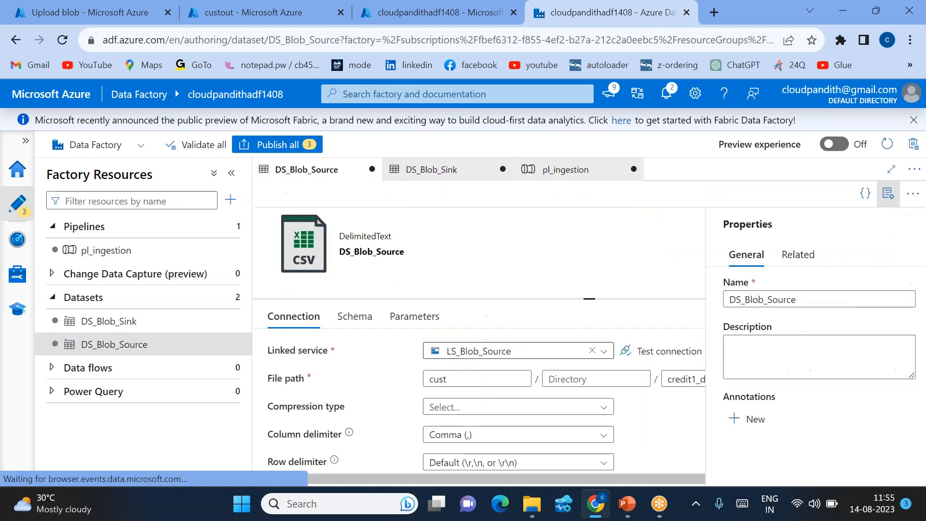
# - Hide the DS_Blob_Source properties, then set its compression type to gzip (.gz) and its compression level to Optimal
pyautogui.click(896, 198)
pyautogui.moveTo(590, 300); pyautogui.dragTo(591, 248)
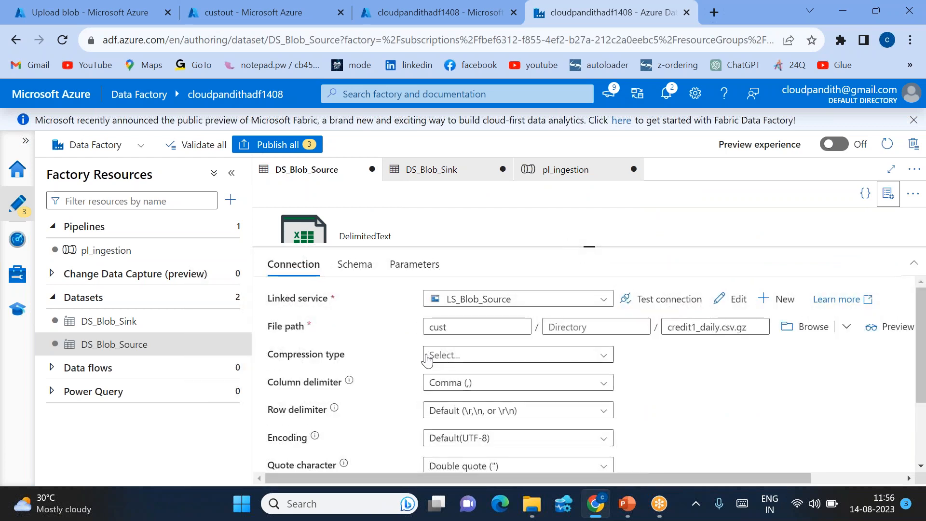
pyautogui.click(464, 357)
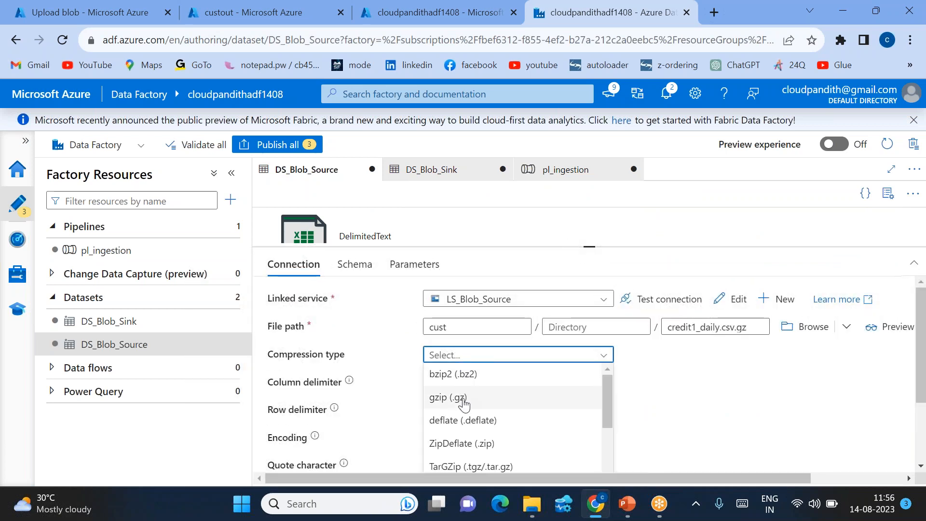
pyautogui.click(443, 401)
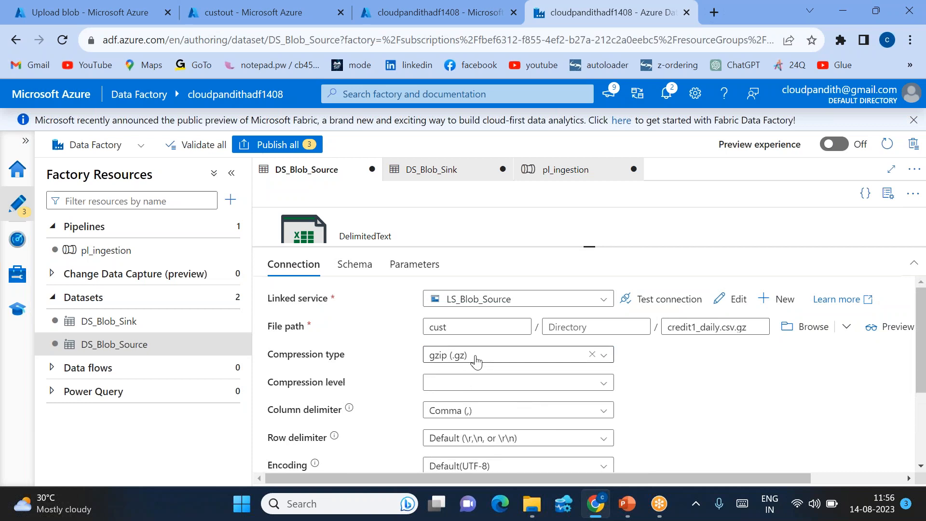
pyautogui.click(470, 385)
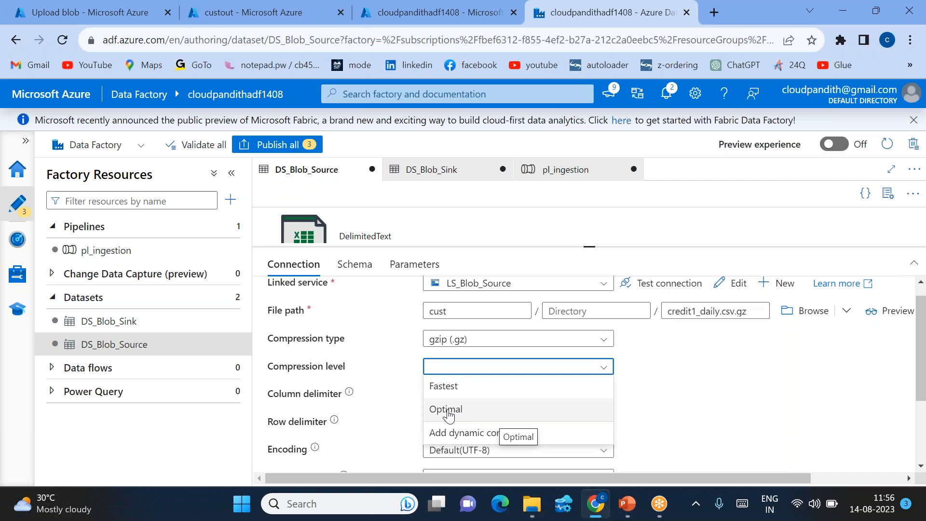
pyautogui.hotkey('alt', 'Tab')
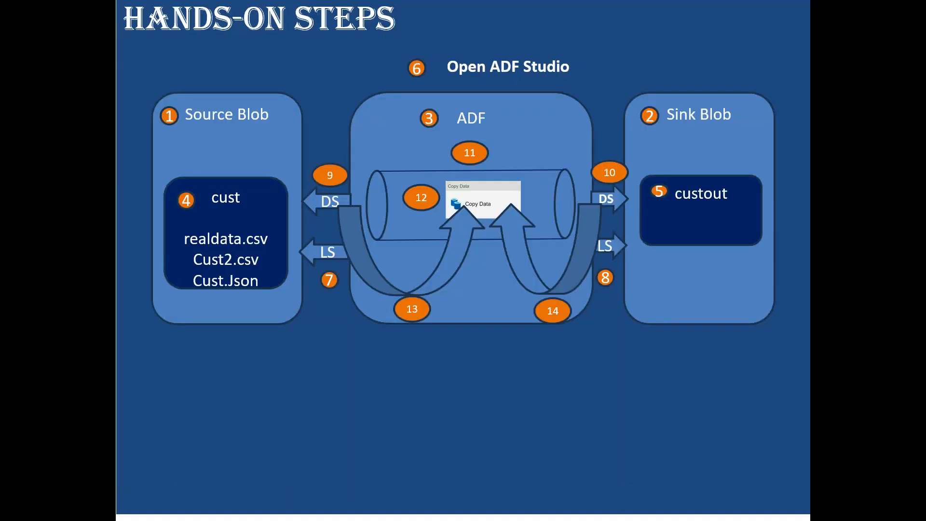
pyautogui.hotkey('alt', 'Tab')
pyautogui.click(449, 371)
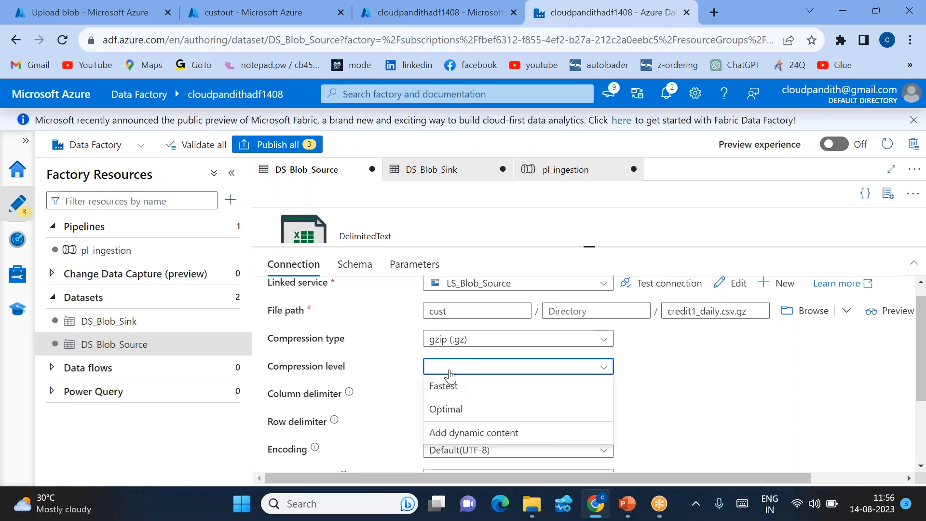
pyautogui.click(444, 410)
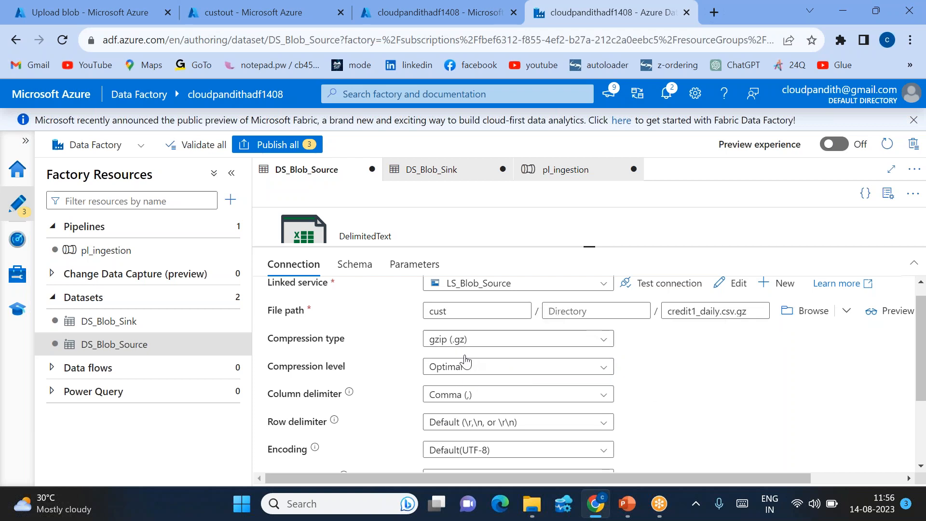
# - Run pl_ingestion in debug mode and refresh the run output to check the status of Copy data1
pyautogui.click(154, 260)
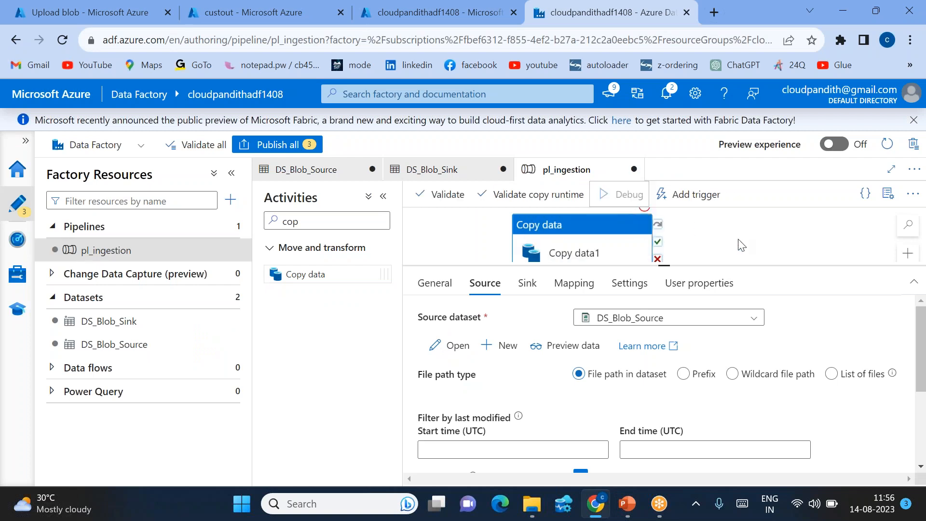
pyautogui.moveTo(670, 264); pyautogui.dragTo(665, 299)
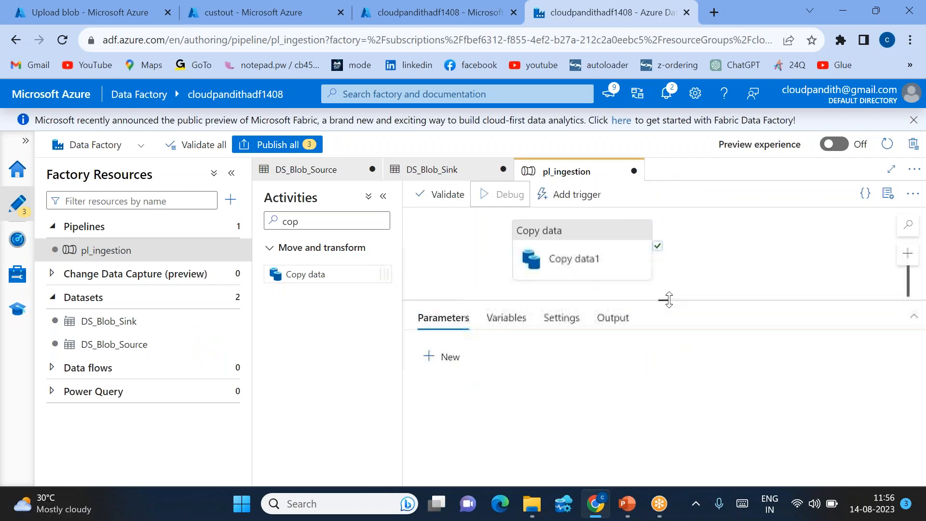
pyautogui.click(727, 352)
pyautogui.click(728, 352)
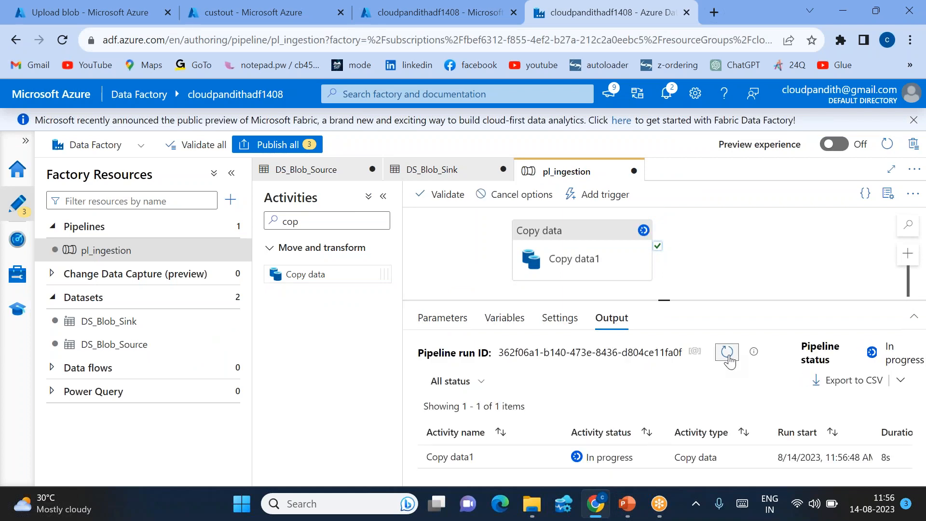
pyautogui.click(729, 356)
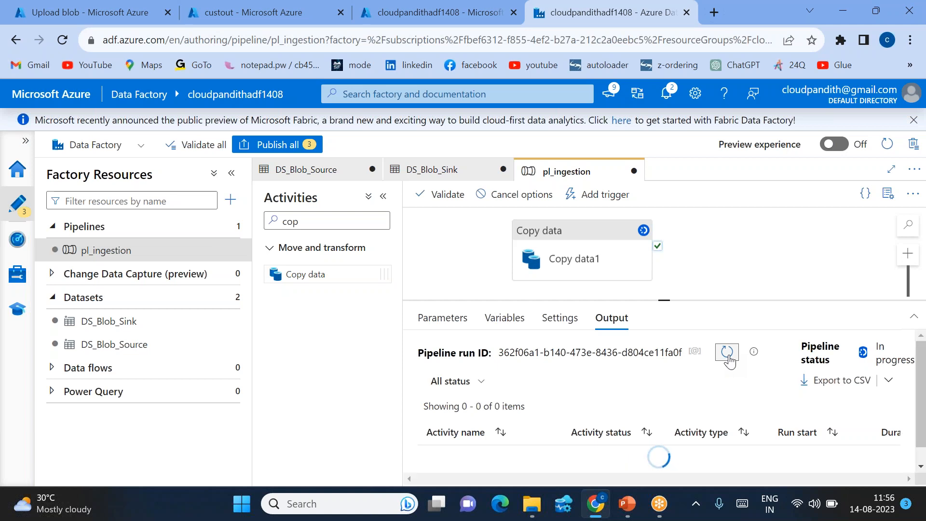
pyautogui.scroll(-1, 559, 430)
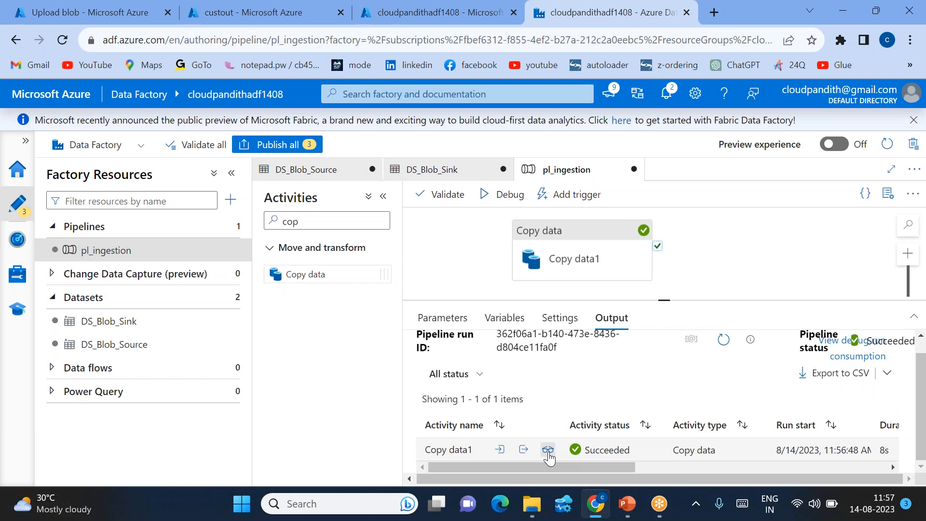
# - Examine the Copy data1 run details for the files read and written, and close them
pyautogui.click(549, 450)
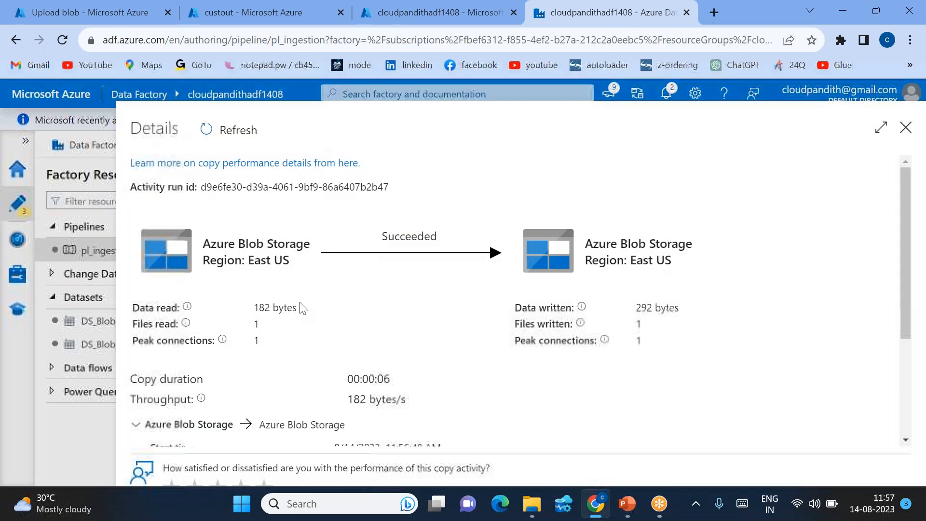
pyautogui.moveTo(267, 322); pyautogui.dragTo(251, 331)
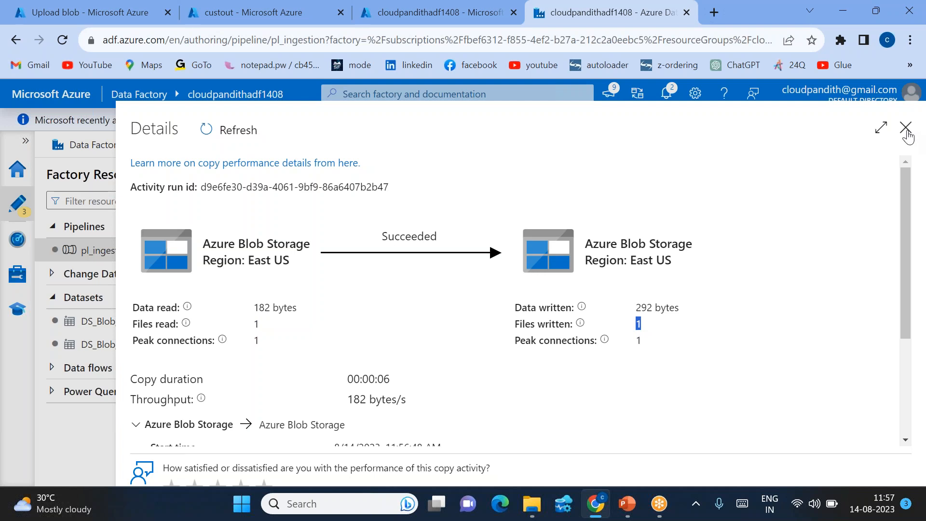
pyautogui.click(906, 127)
# - Refresh the custout container of the sink storage account and check the output file's modified time
pyautogui.click(237, 14)
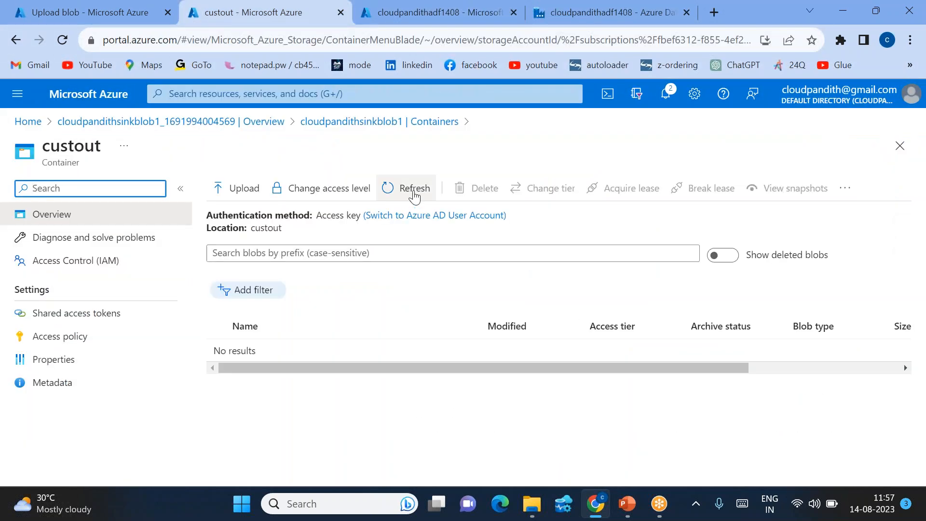
pyautogui.click(413, 189)
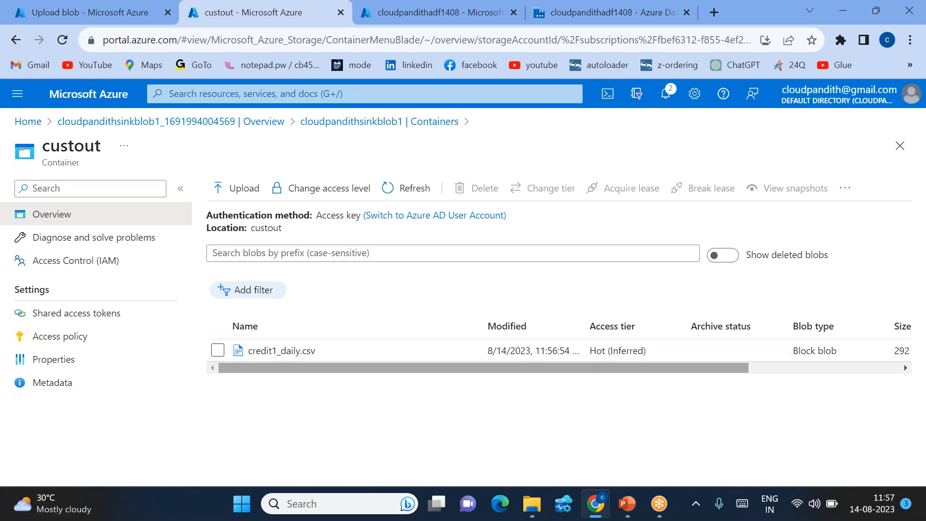
pyautogui.moveTo(497, 351); pyautogui.dragTo(565, 351)
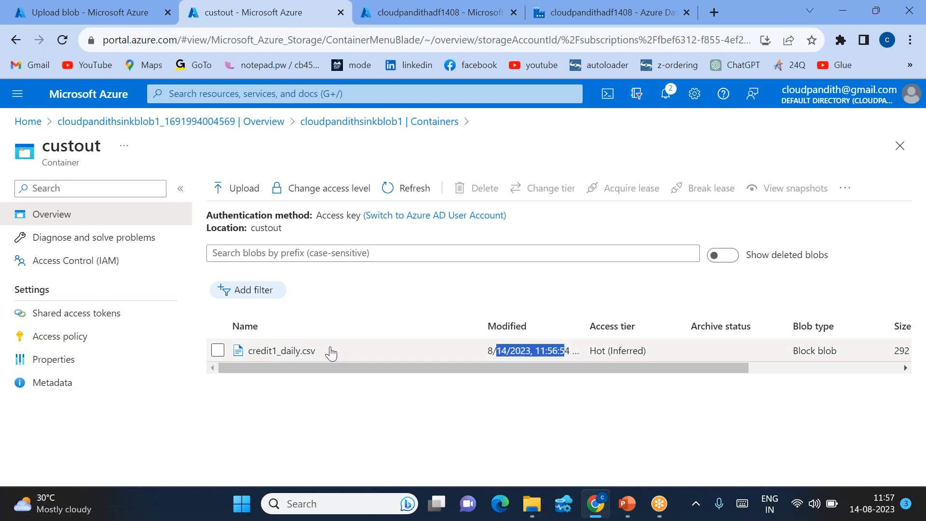
# - View the contents of credit1_daily.csv in custout, preview them as a table and close the blob
pyautogui.click(331, 352)
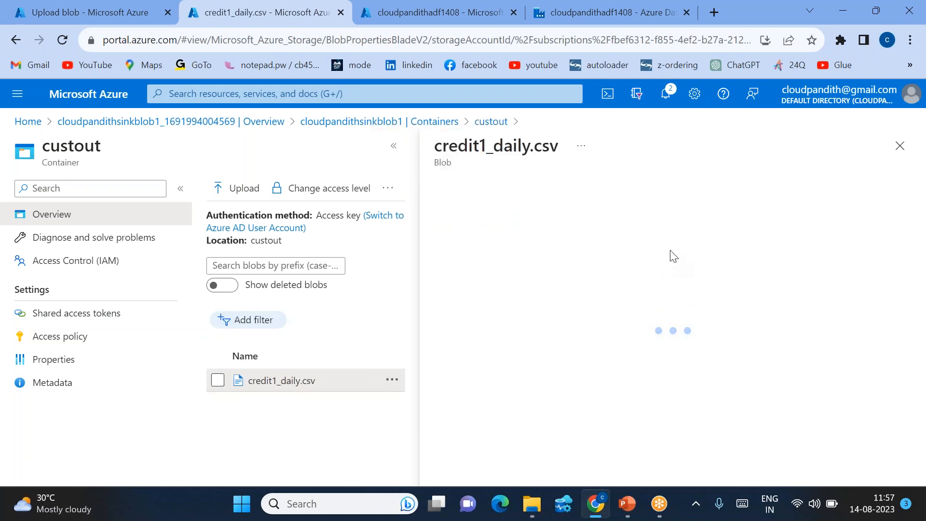
pyautogui.click(629, 223)
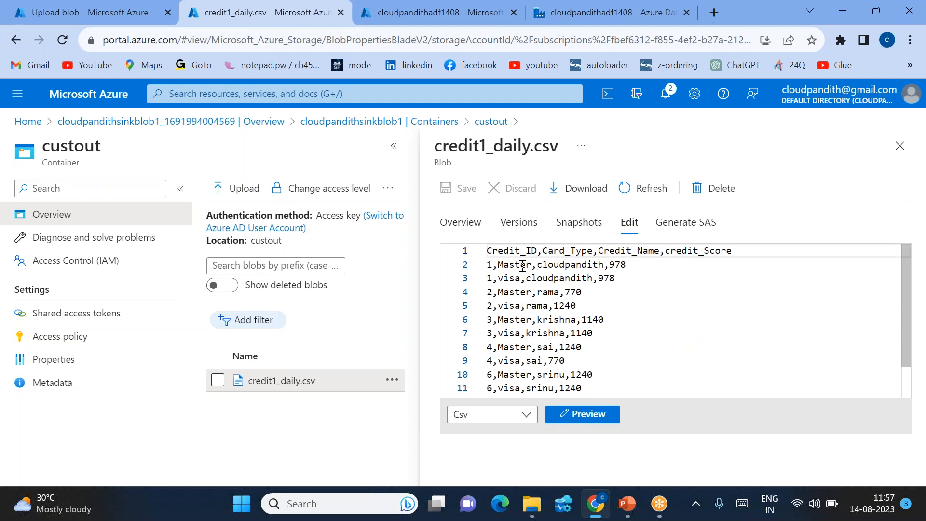
pyautogui.moveTo(517, 265); pyautogui.dragTo(614, 367)
pyautogui.click(599, 413)
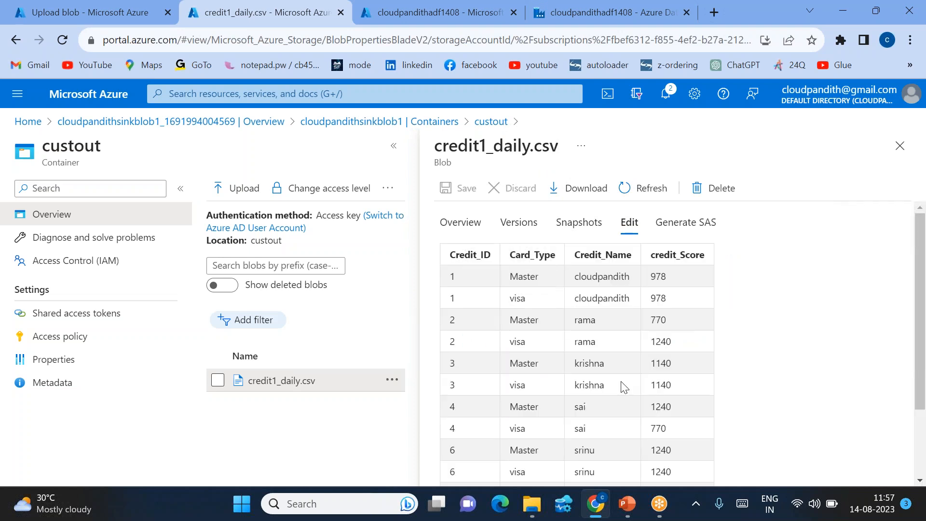
pyautogui.click(900, 146)
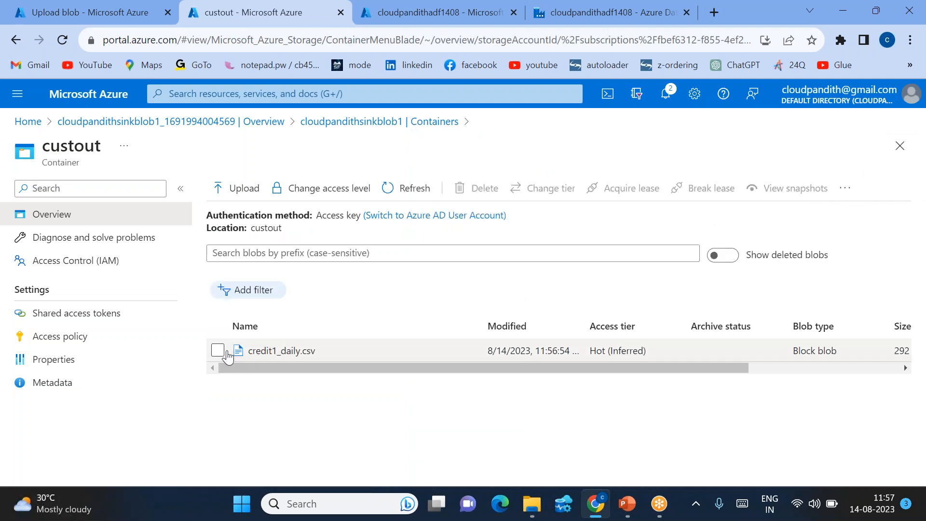
# - Delete credit1_daily.csv from the custout container
pyautogui.click(218, 350)
pyautogui.click(475, 189)
pyautogui.click(241, 396)
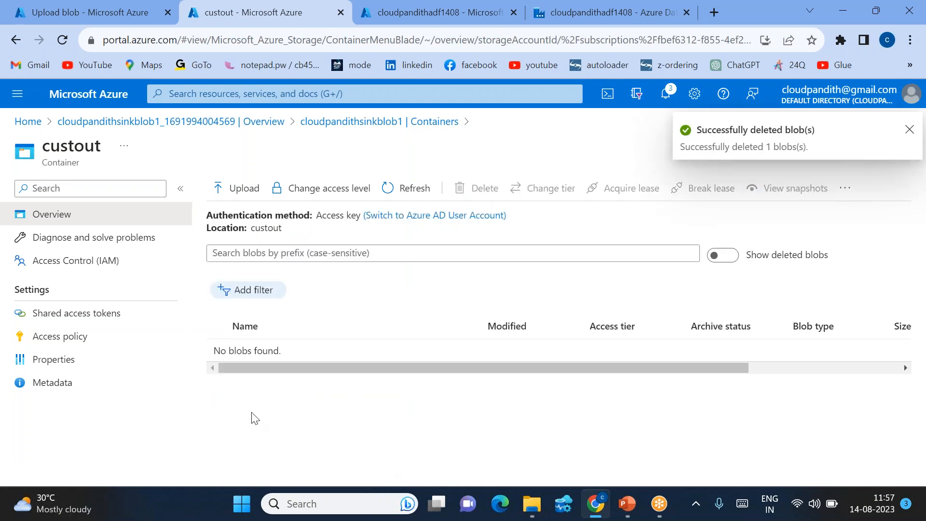
# - Close the upload pane of the cust source container and delete its credit1_daily.csv.gz blob
pyautogui.click(132, 22)
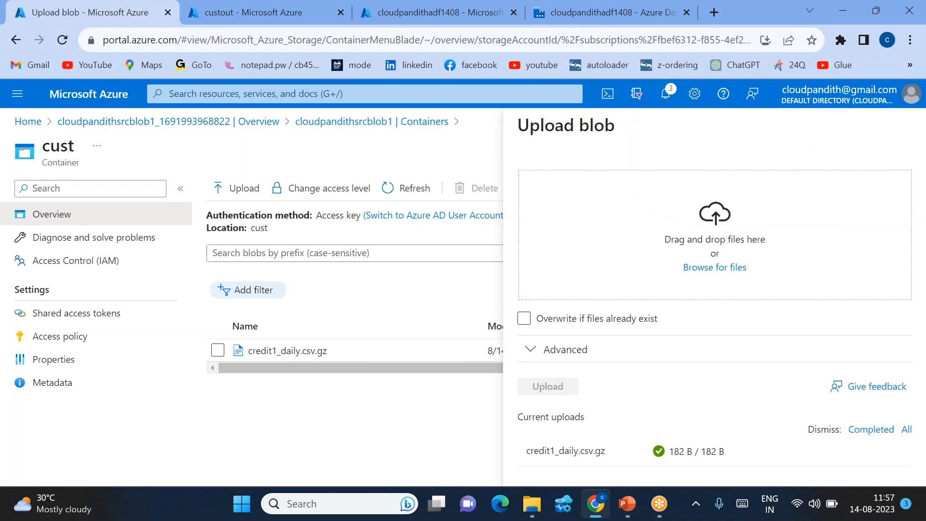
pyautogui.click(901, 126)
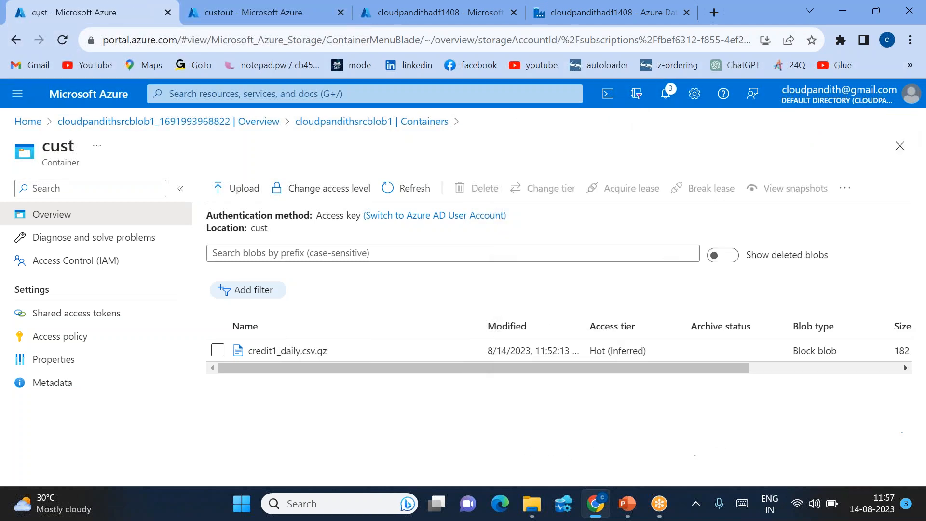
pyautogui.click(217, 351)
pyautogui.click(479, 188)
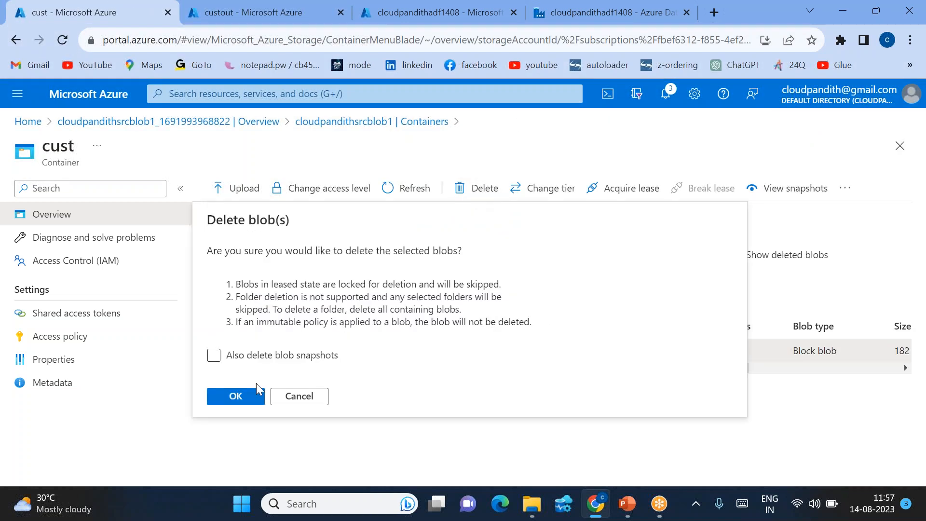
pyautogui.click(236, 397)
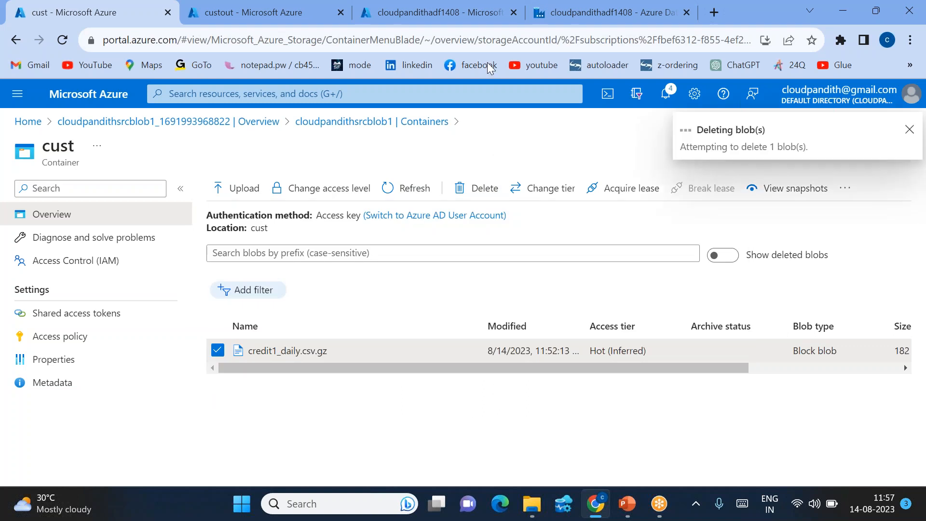
pyautogui.click(485, 21)
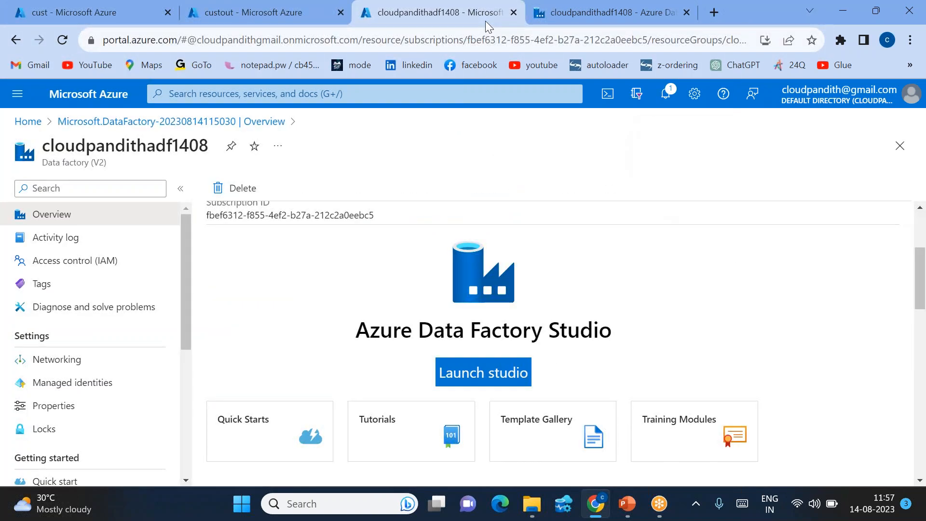
pyautogui.click(563, 19)
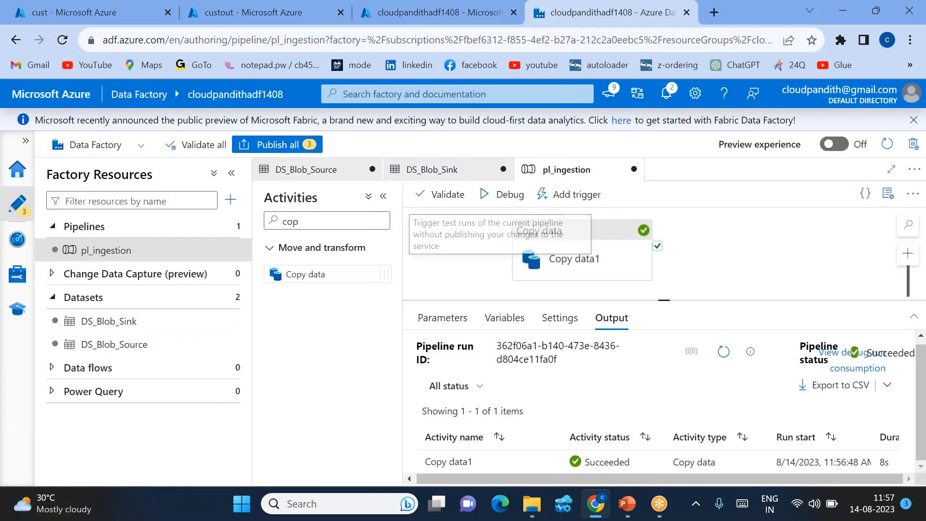
pyautogui.click(104, 11)
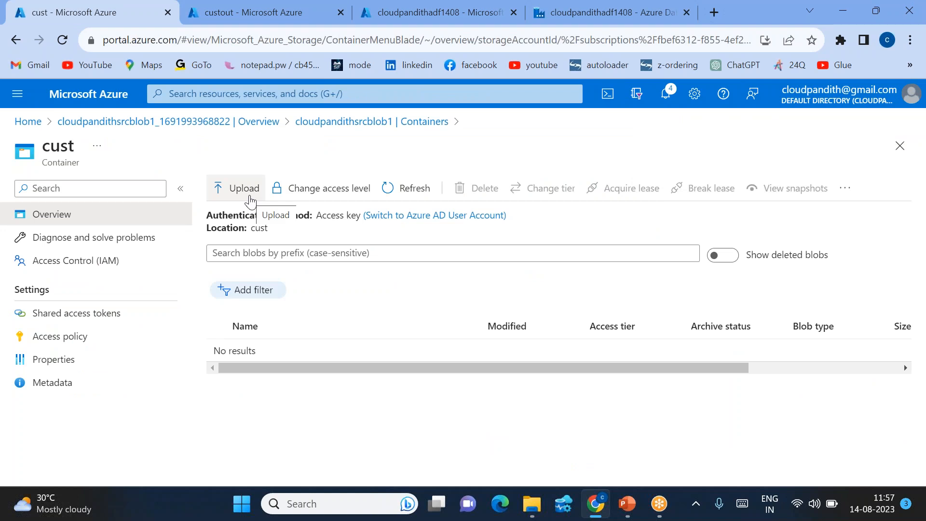
pyautogui.click(232, 15)
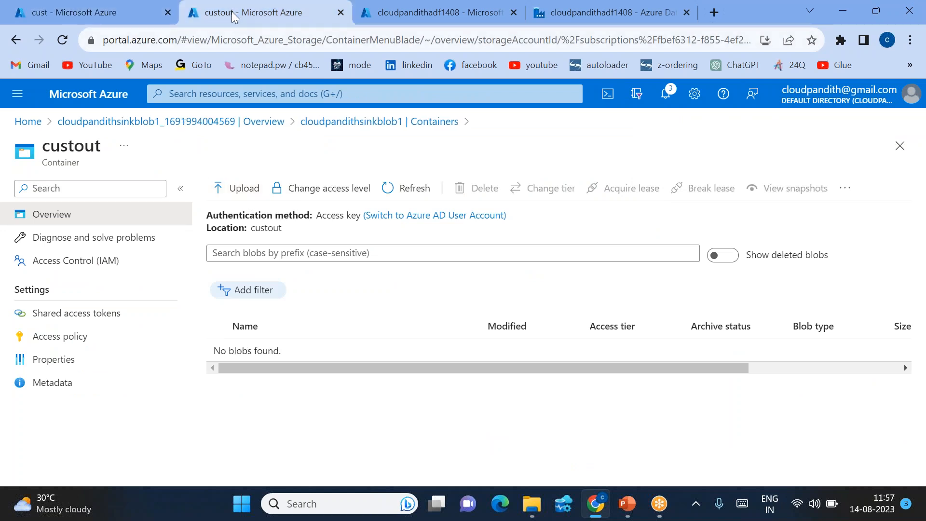
# - From the cust container's upload file browser, select the six files cust1_ through cust1_weekly and start adding them to a 7-Zip archive
pyautogui.click(95, 8)
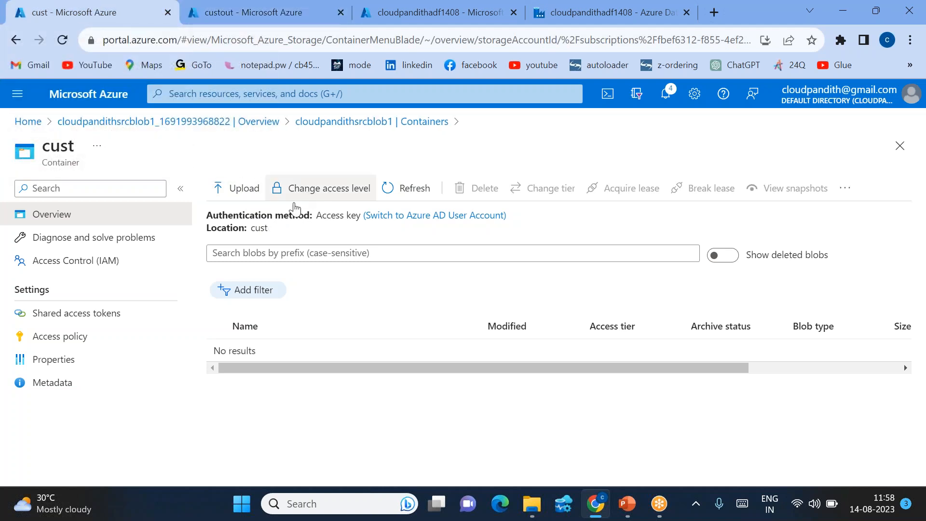
pyautogui.click(239, 193)
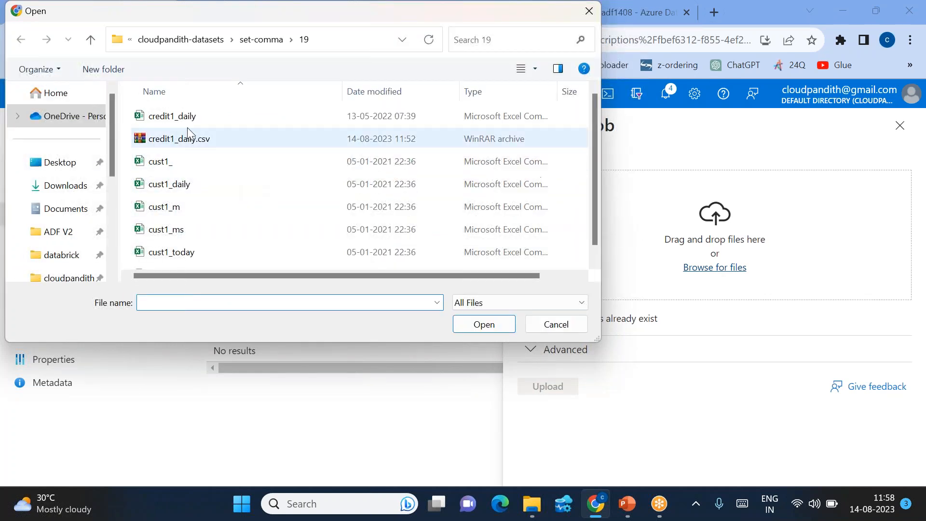
pyautogui.click(174, 159)
pyautogui.scroll(-1, 293, 236)
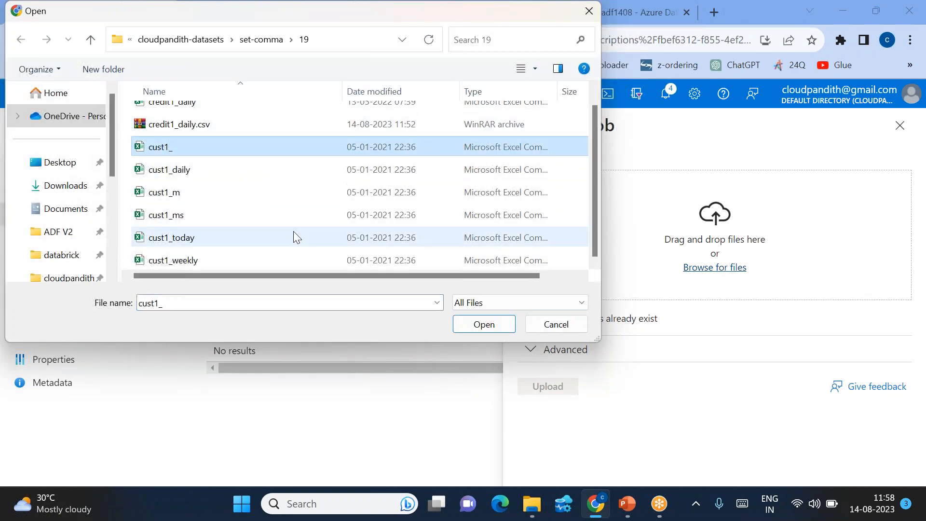
pyautogui.keyDown('shift'); pyautogui.click(202, 263); pyautogui.keyUp('shift')
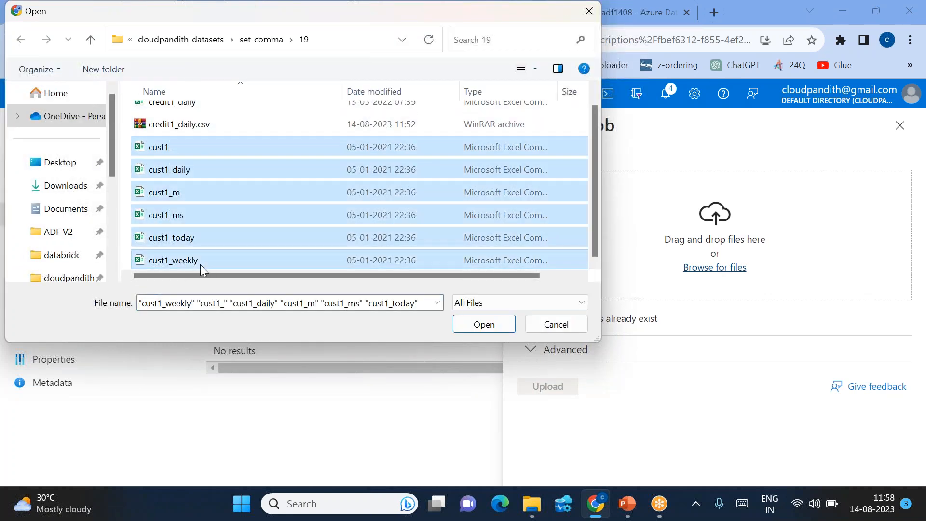
pyautogui.click(227, 228)
pyautogui.rightClick(230, 234)
pyautogui.moveTo(394, 173)
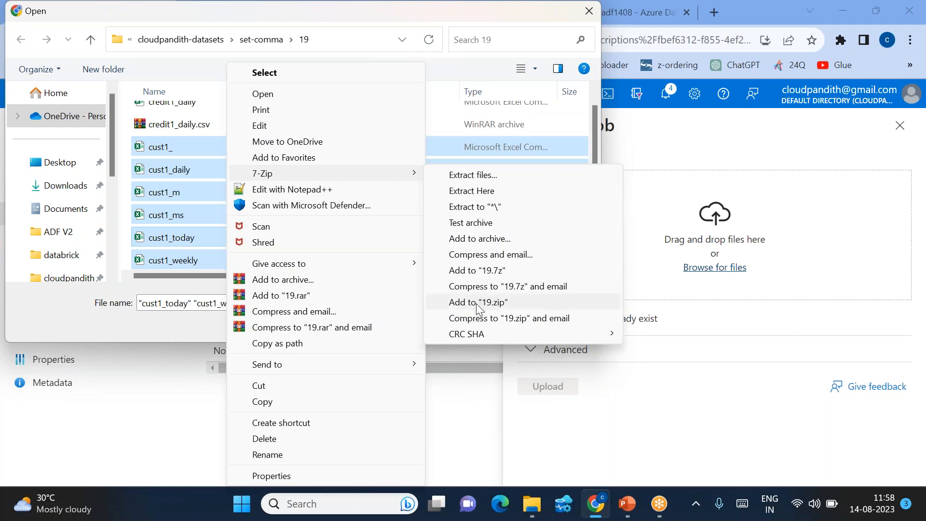
pyautogui.click(475, 239)
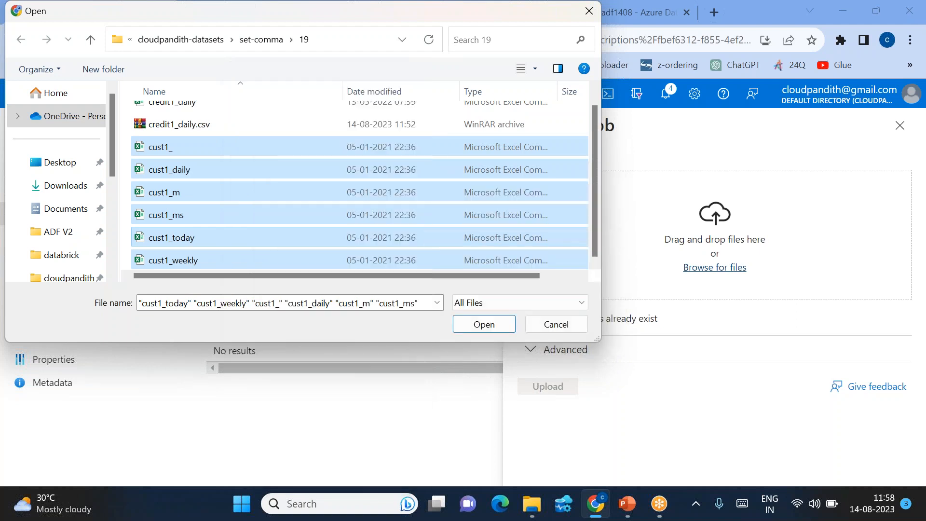
# - Name the archive cust, set its format to zip and create it
pyautogui.click(317, 76)
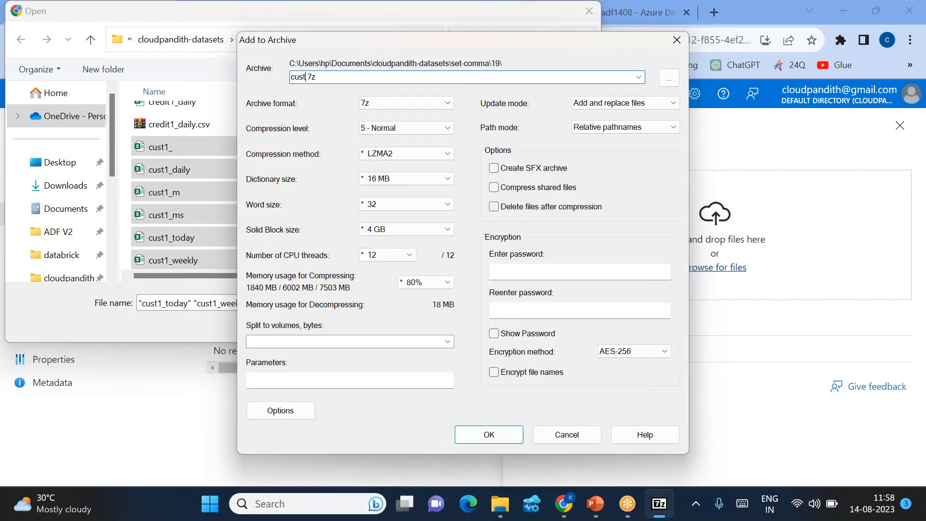
pyautogui.click(386, 98)
pyautogui.click(376, 145)
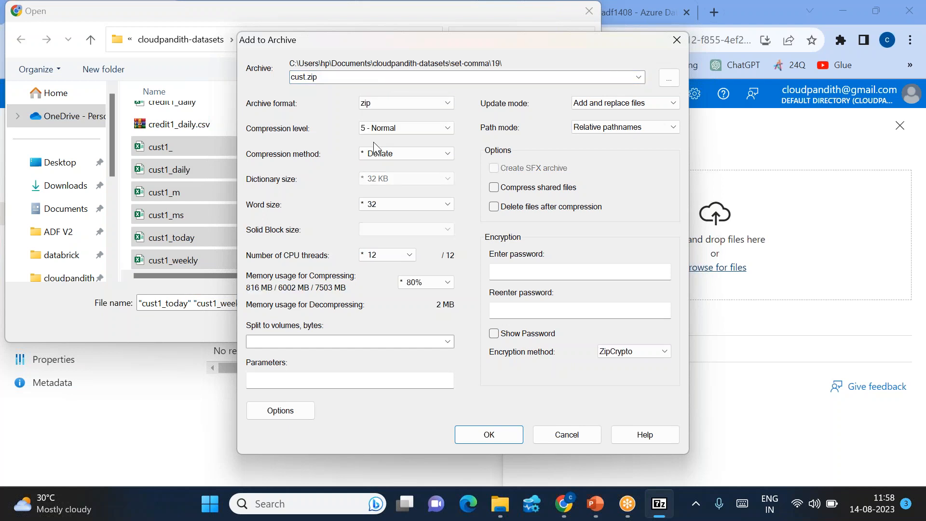
pyautogui.click(488, 435)
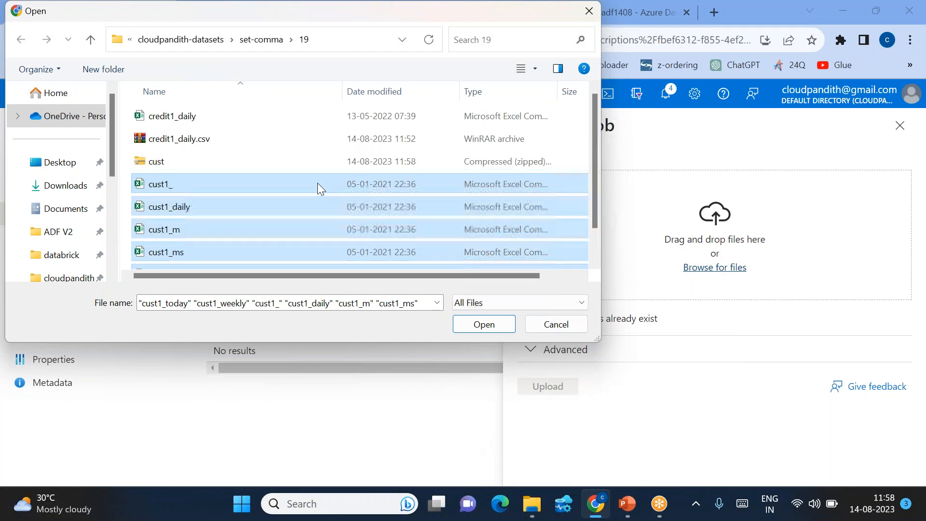
# - Upload cust.zip to the cust source container and close the upload pane
pyautogui.click(170, 164)
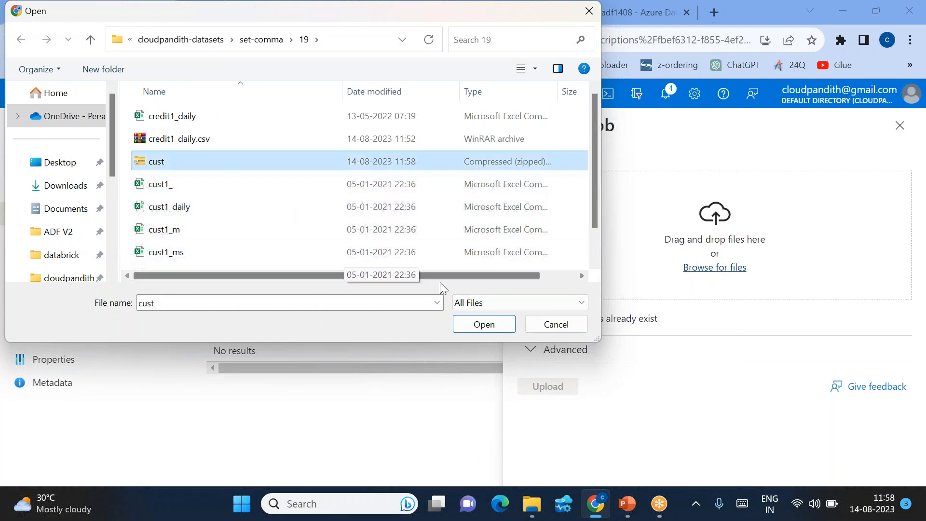
pyautogui.click(481, 328)
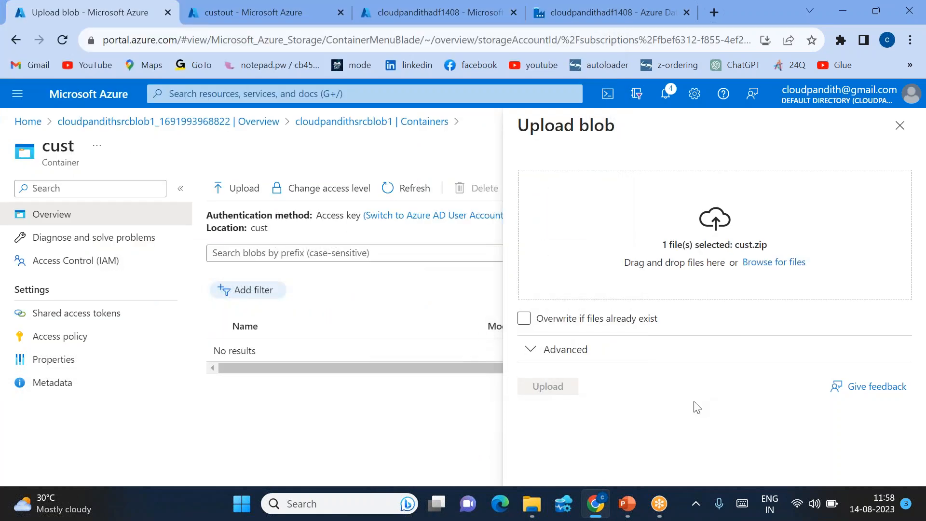
pyautogui.click(557, 388)
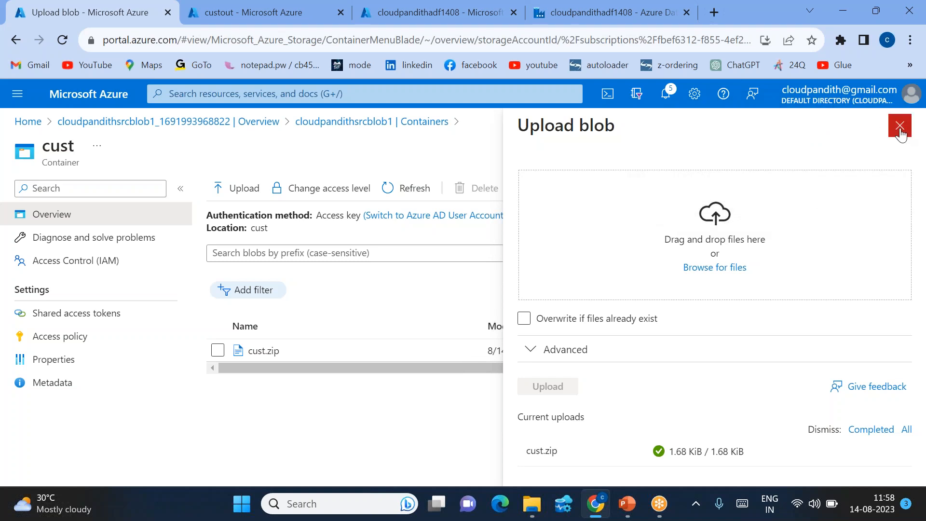
pyautogui.click(899, 127)
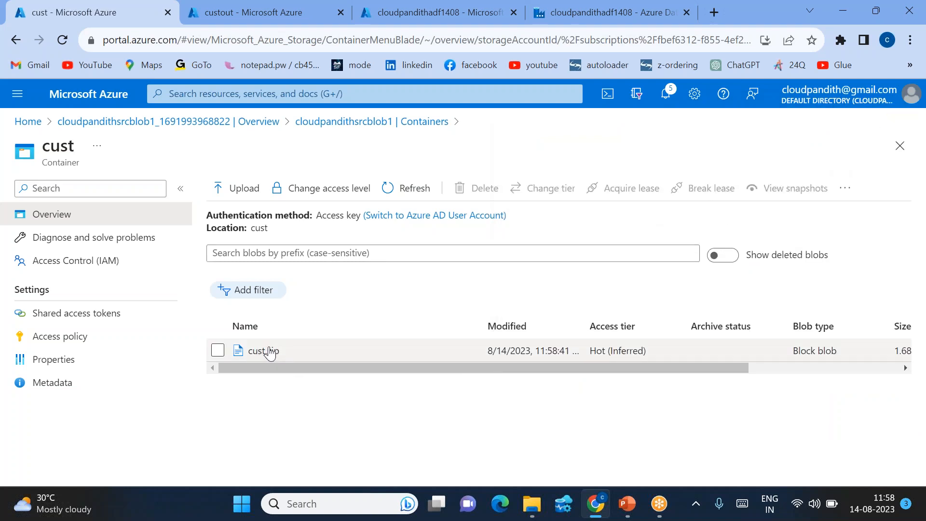
# - View the contents of the cust.zip blob, close it and check the custout sink container
pyautogui.click(264, 351)
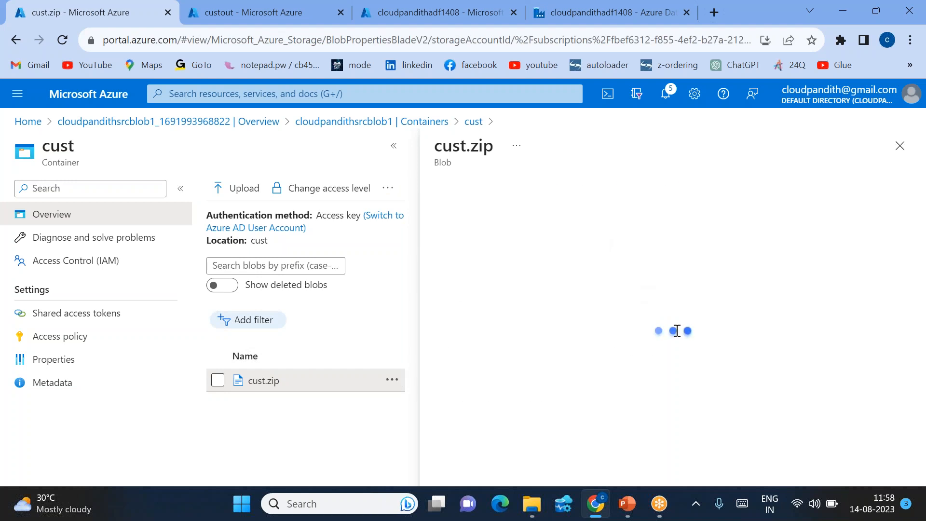
pyautogui.click(628, 223)
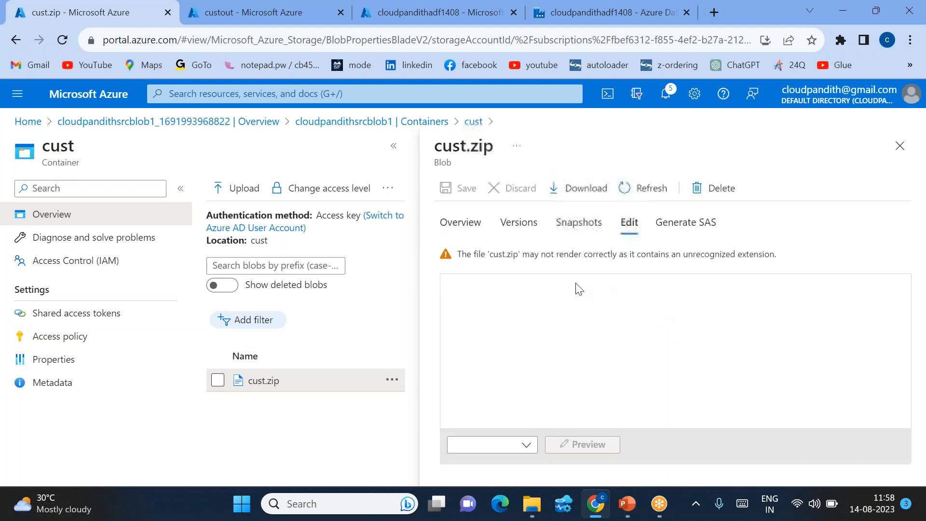
pyautogui.moveTo(526, 280); pyautogui.dragTo(685, 350)
pyautogui.click(900, 146)
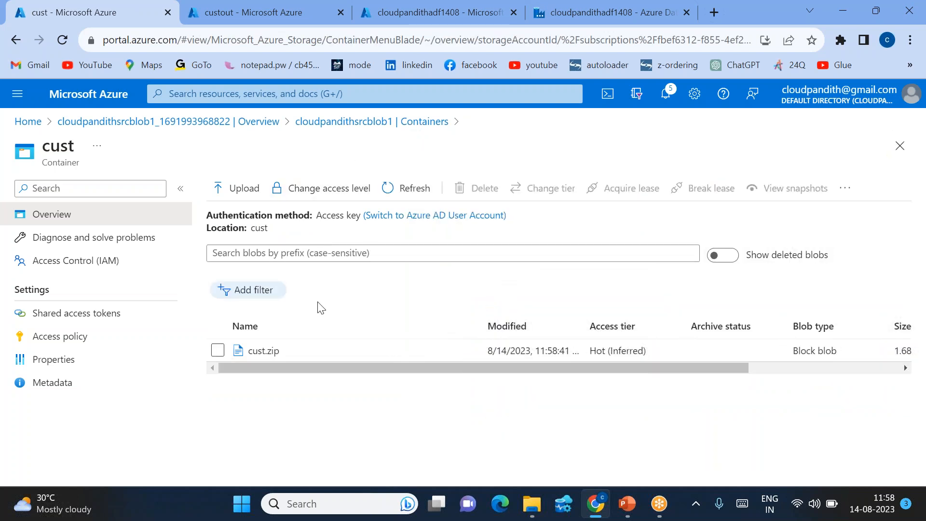
pyautogui.click(215, 7)
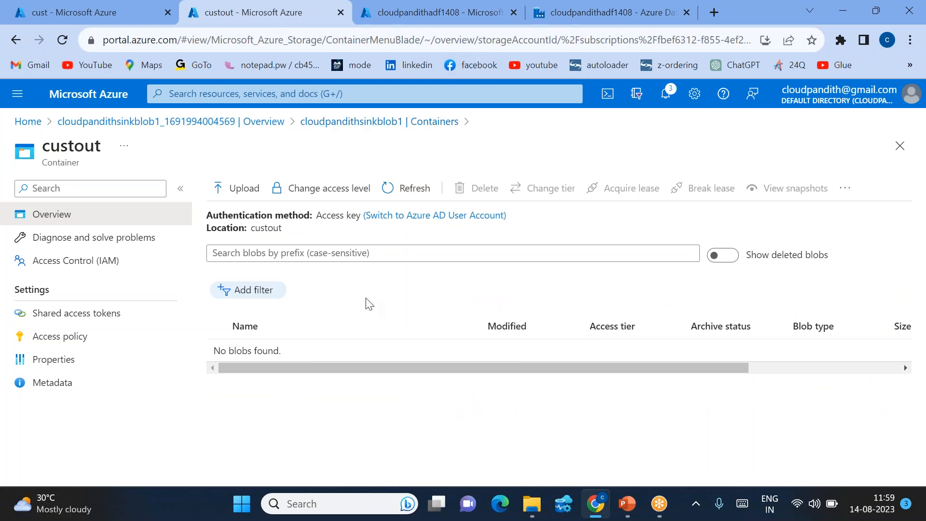
# - In Data Factory, point the DS_Blob_Source dataset's file path to cust.zip in the cust container
pyautogui.click(538, 20)
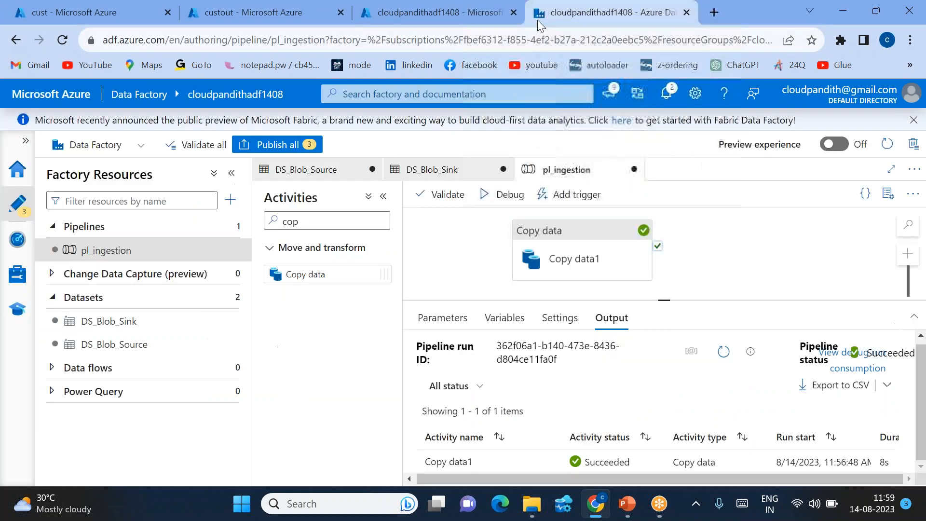
pyautogui.click(138, 347)
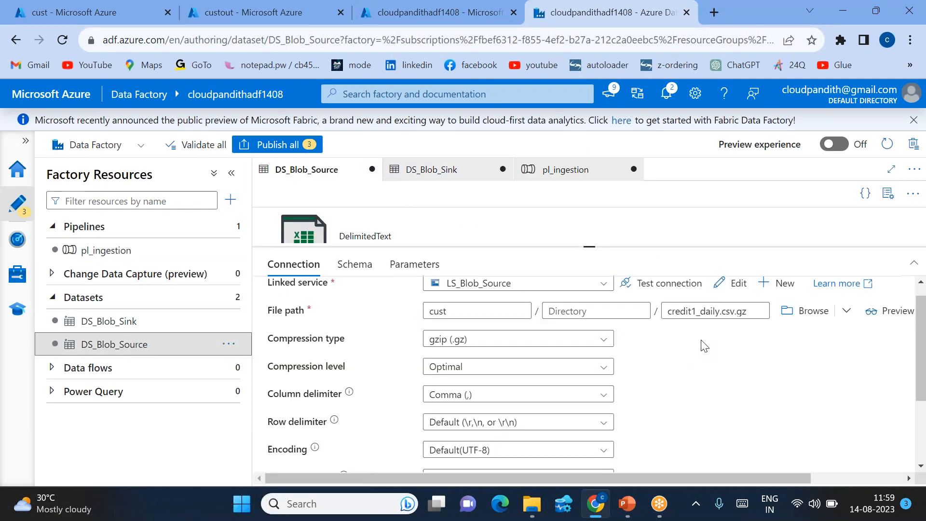
pyautogui.moveTo(754, 310); pyautogui.dragTo(666, 311)
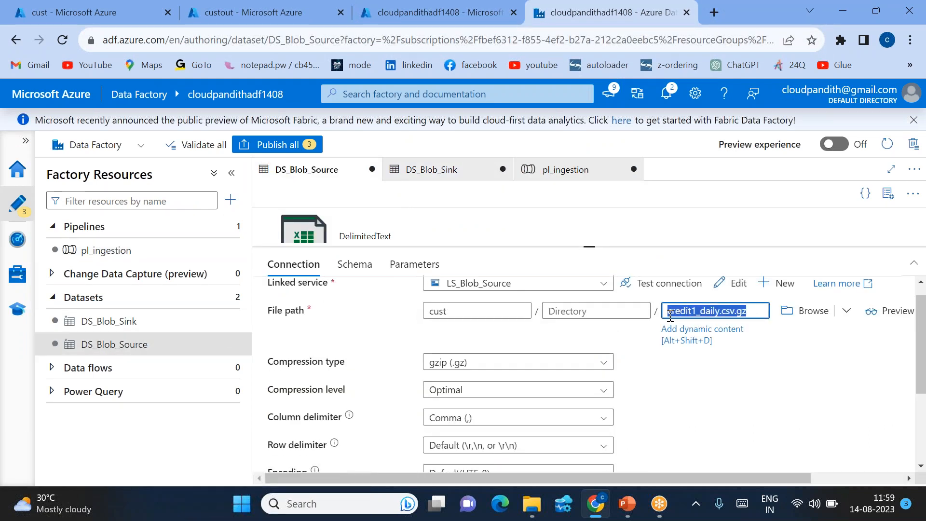
pyautogui.click(807, 310)
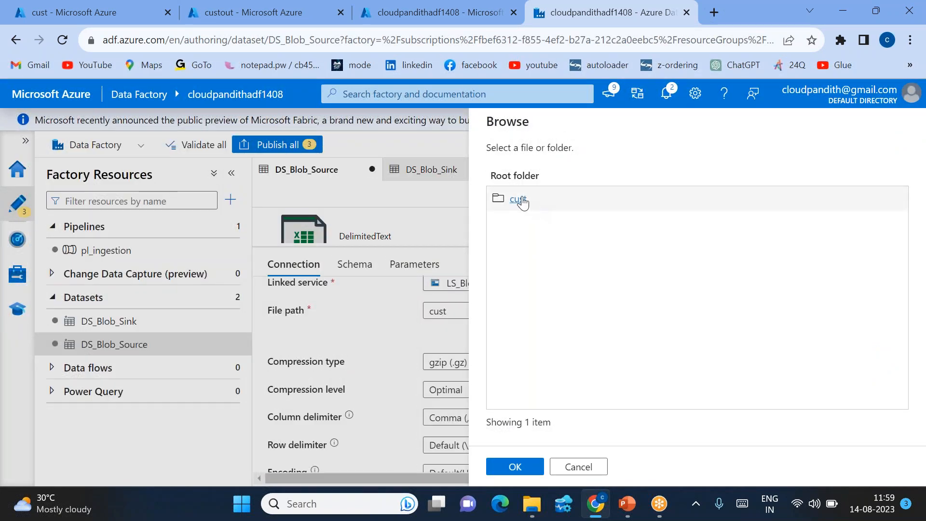
pyautogui.click(519, 199)
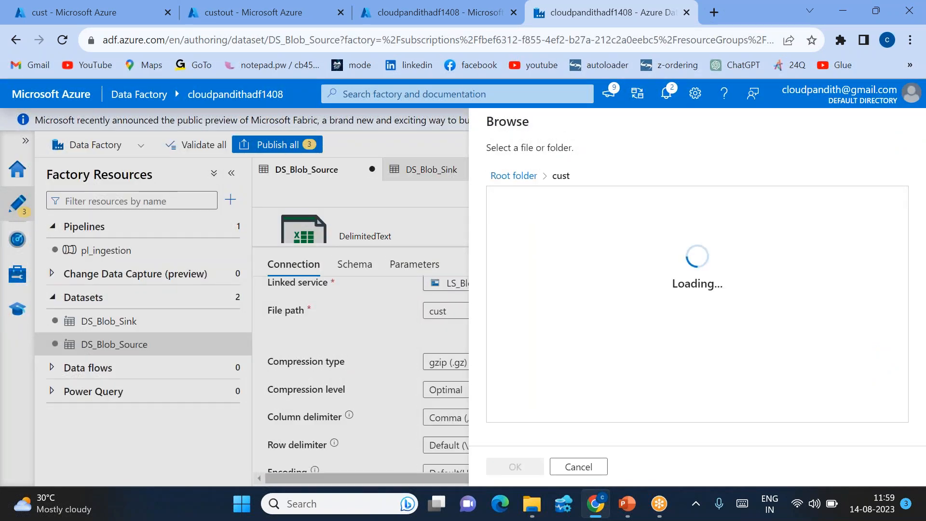
pyautogui.click(529, 202)
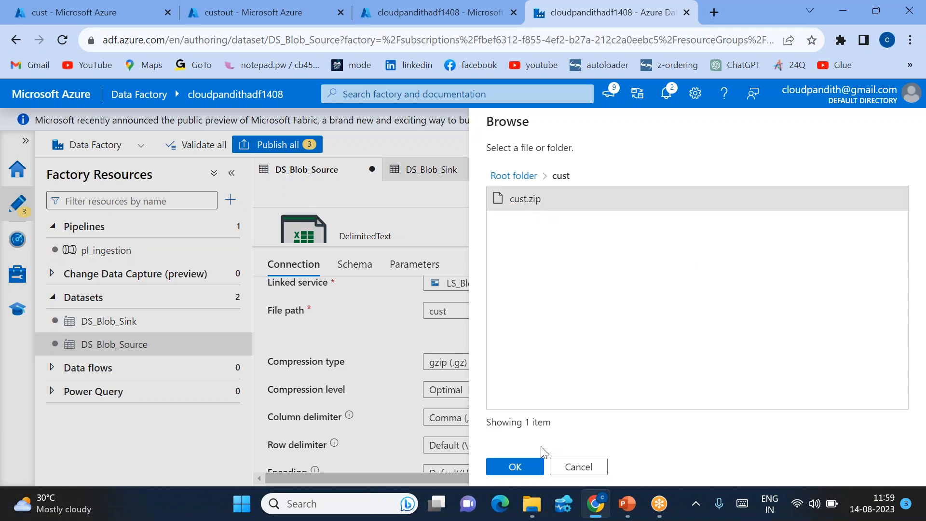
pyautogui.click(526, 469)
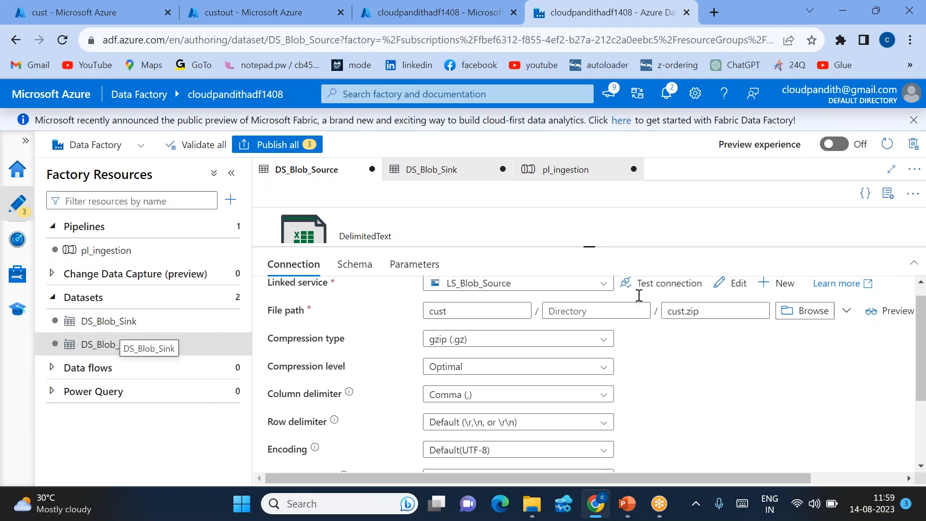
# - Review the DS_Blob_Sink file path and the source settings of the Copy data1 activity in pl_ingestion
pyautogui.click(156, 325)
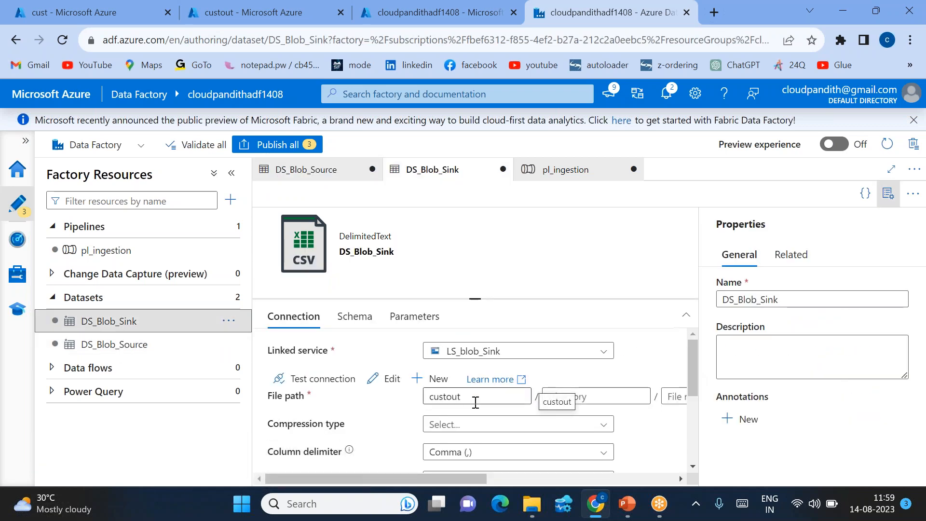
pyautogui.doubleClick(435, 403)
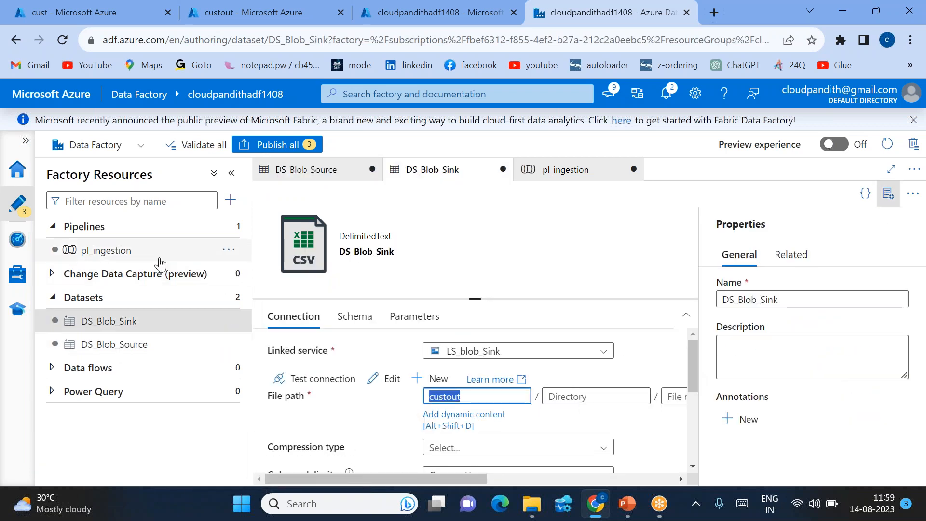
pyautogui.click(140, 253)
pyautogui.click(599, 245)
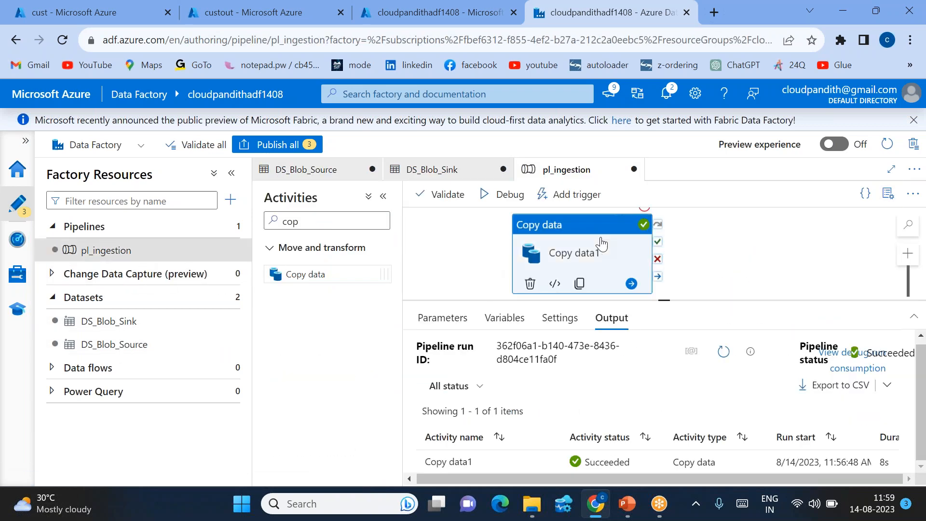
pyautogui.scroll(-3, 553, 414)
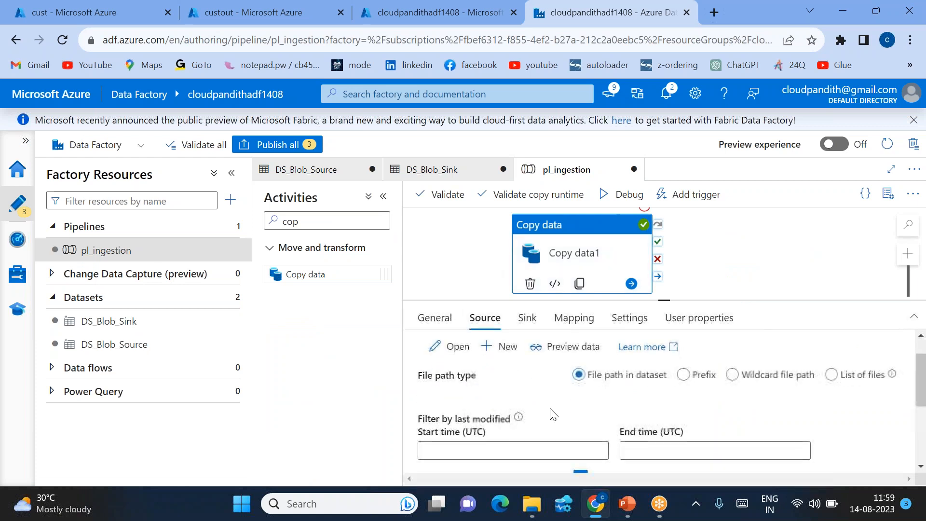
pyautogui.scroll(3, 553, 414)
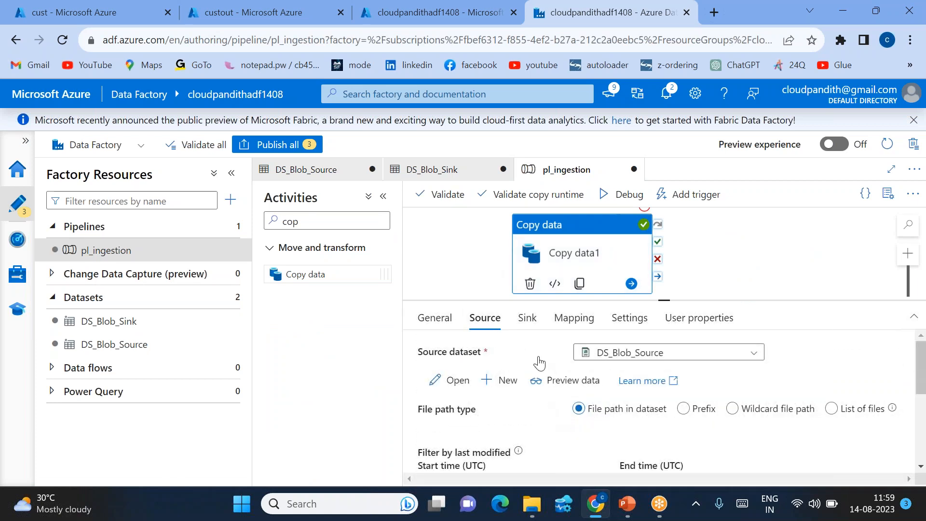
# - Set the DS_Blob_Source dataset's compression type to ZipDeflate (.zip) and its compression level to Fastest
pyautogui.click(453, 383)
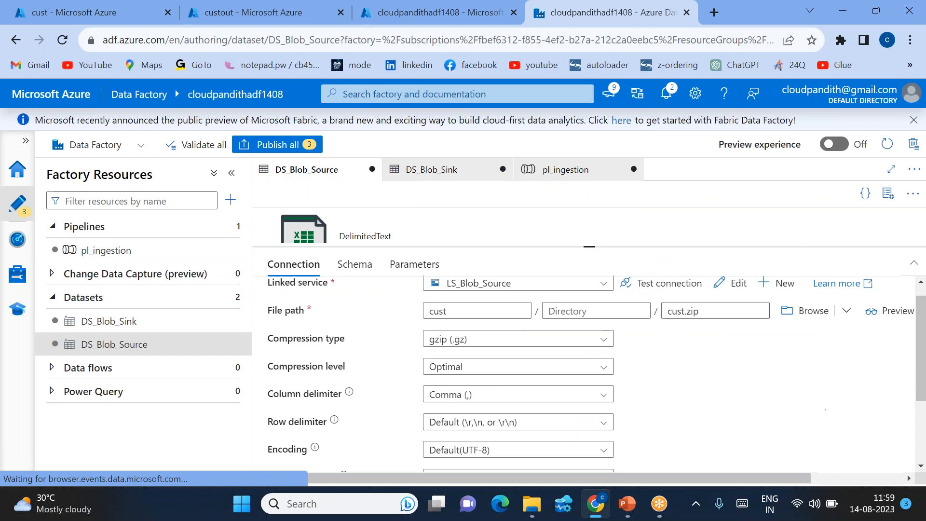
pyautogui.click(454, 340)
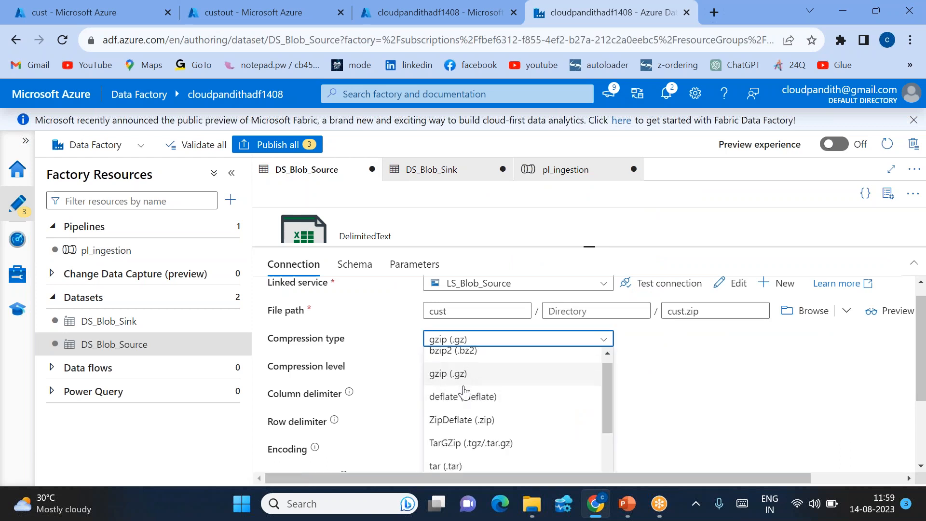
pyautogui.click(471, 425)
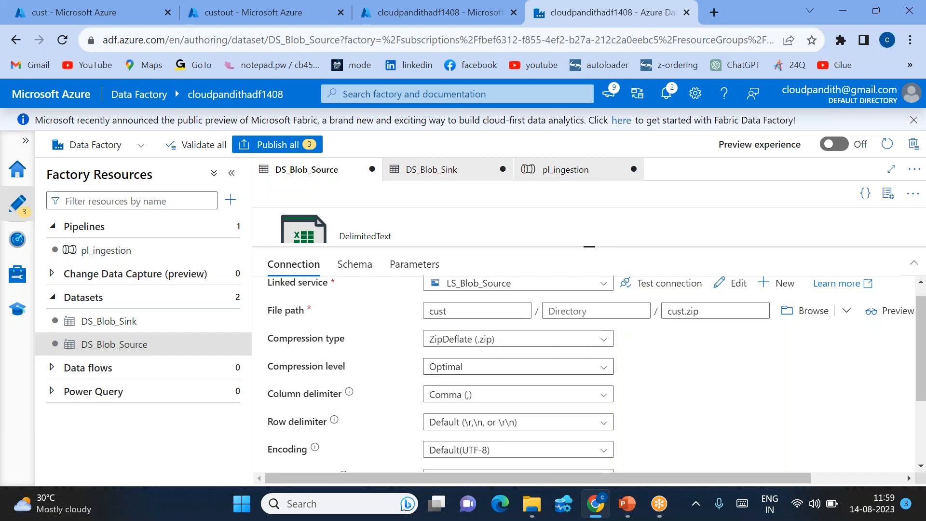
pyautogui.click(466, 369)
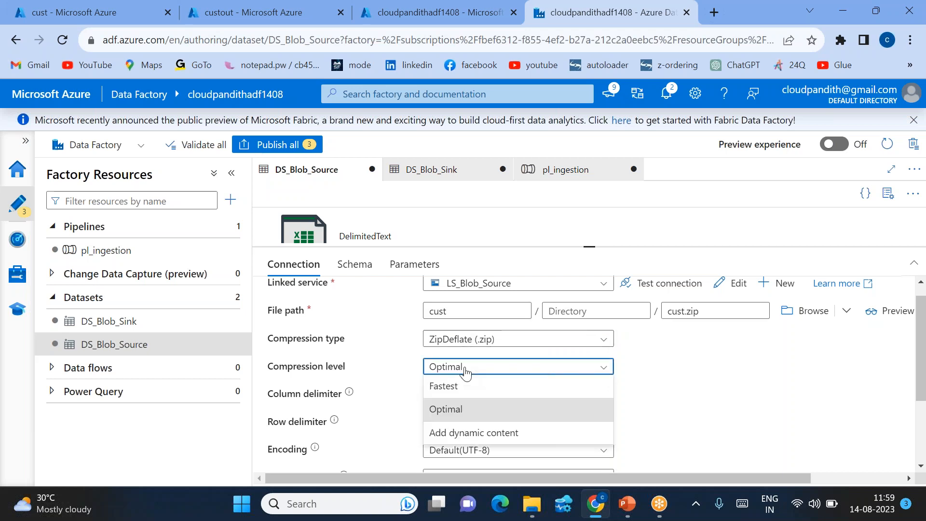
pyautogui.click(465, 386)
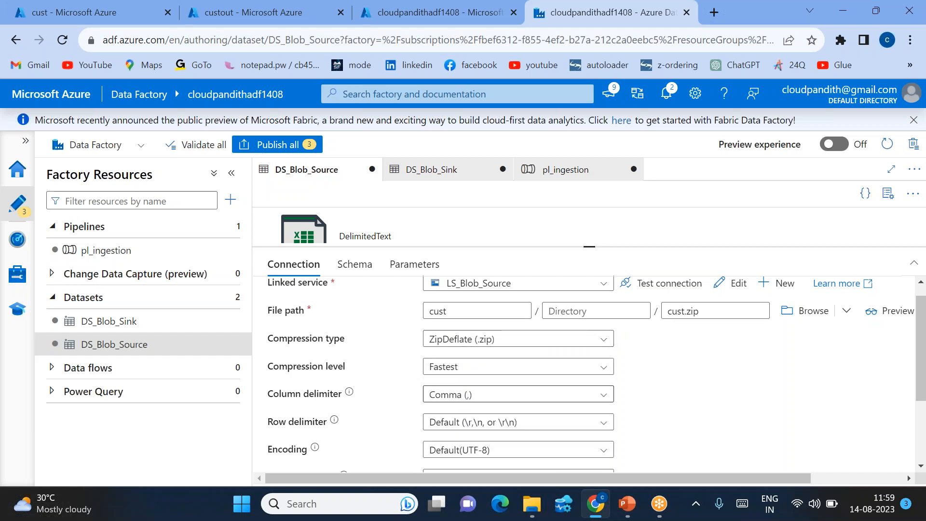
pyautogui.scroll(1, 660, 410)
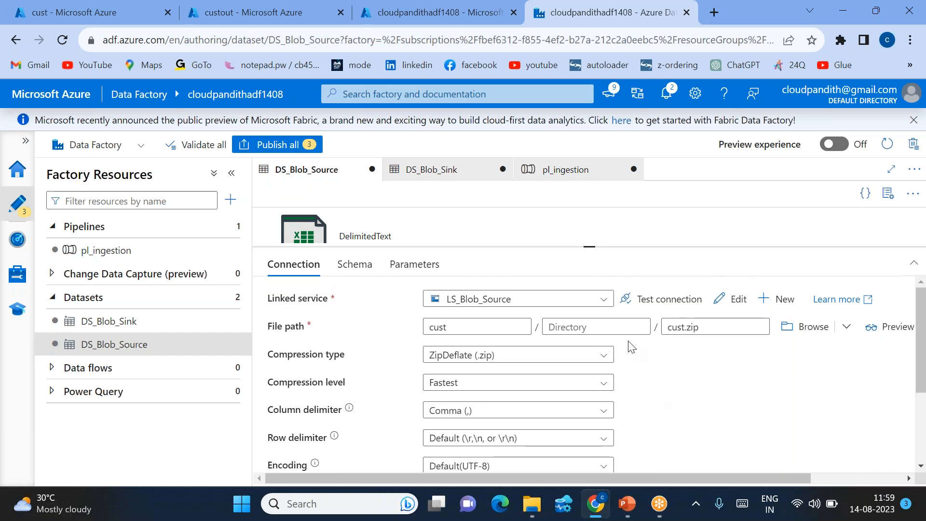
# - Start a debug run of the pl_ingestion pipeline and refresh its run output until the Copy data1 activity finishes
pyautogui.moveTo(590, 245); pyautogui.dragTo(603, 349)
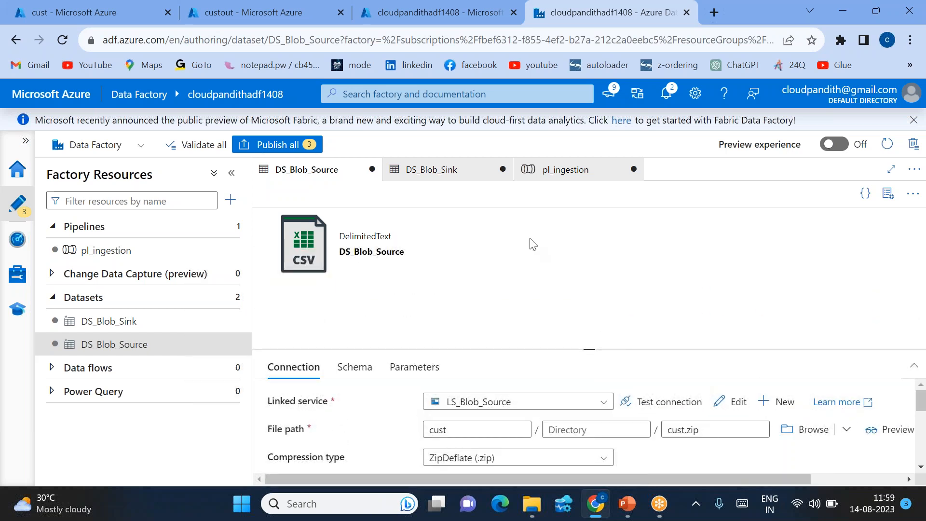
pyautogui.click(574, 175)
pyautogui.click(622, 194)
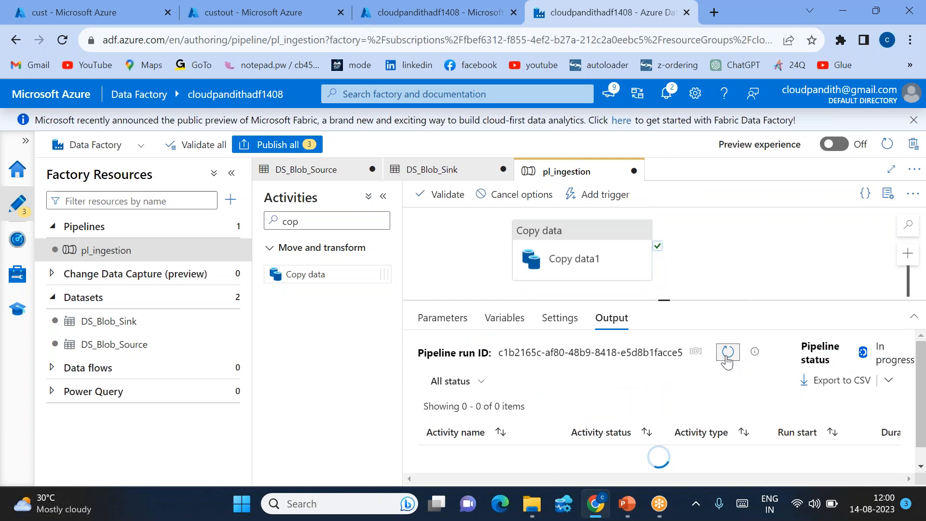
pyautogui.click(726, 358)
pyautogui.click(727, 358)
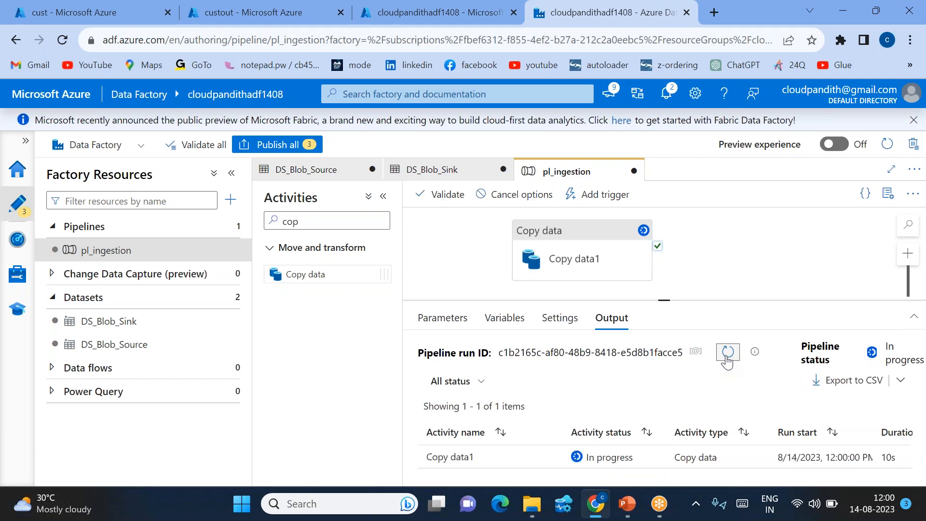
pyautogui.click(727, 355)
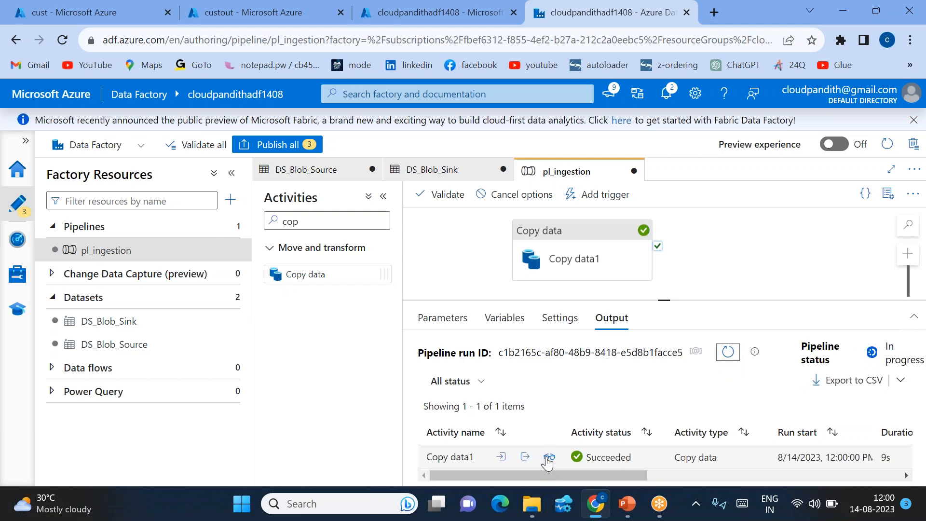
# - Review the files read and files written in the run details of the Copy data1 activity, and close them
pyautogui.click(549, 458)
pyautogui.moveTo(298, 333); pyautogui.dragTo(257, 327)
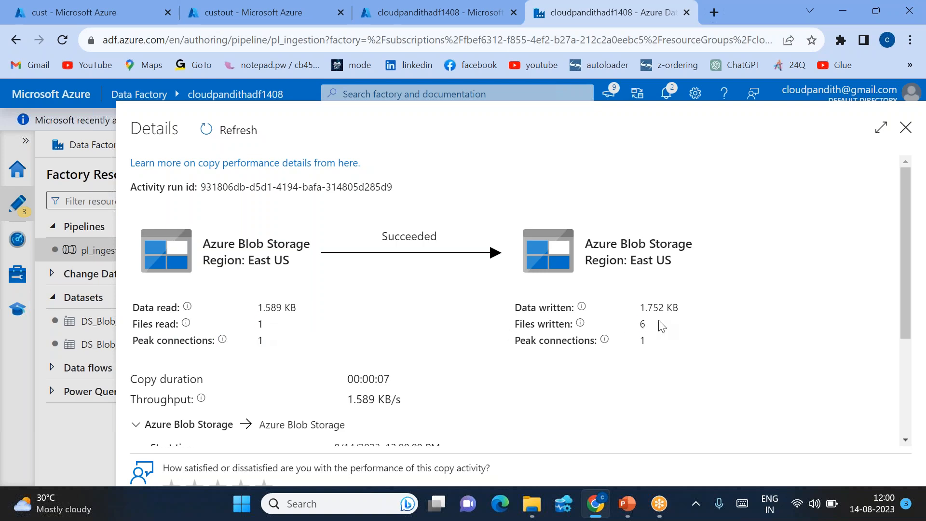
pyautogui.click(906, 127)
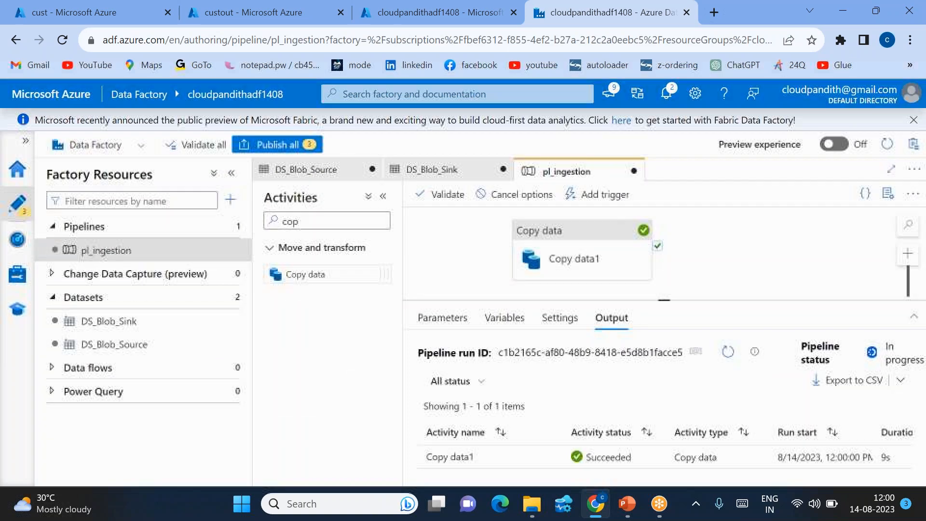
# - Refresh the custout sink container in the Azure portal and examine the extracted CSV files inside its cust.zip folder
pyautogui.click(215, 13)
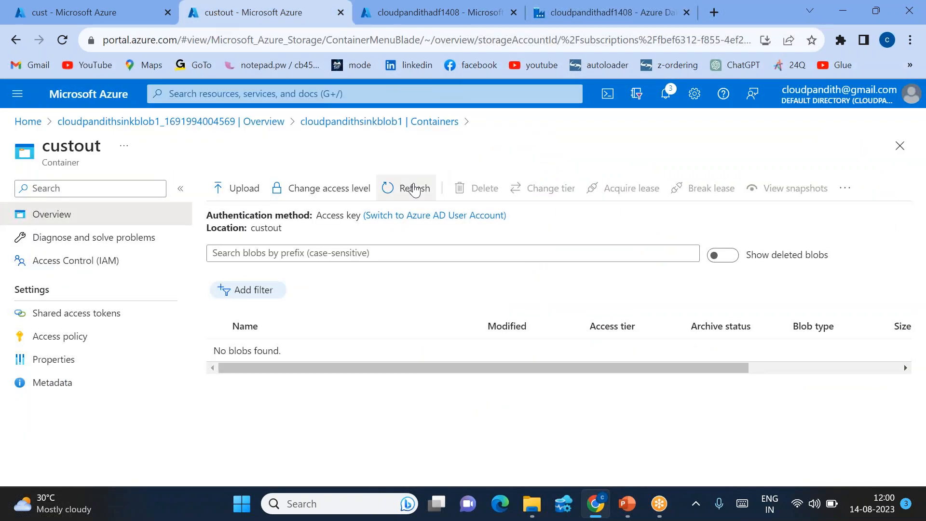
pyautogui.click(409, 194)
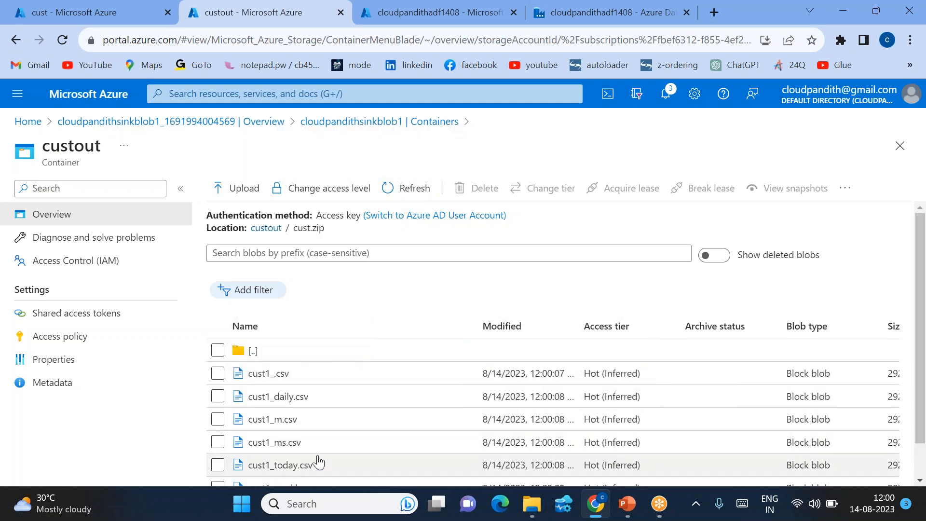
pyautogui.hscroll(1, 306, 413)
pyautogui.scroll(-1, 306, 414)
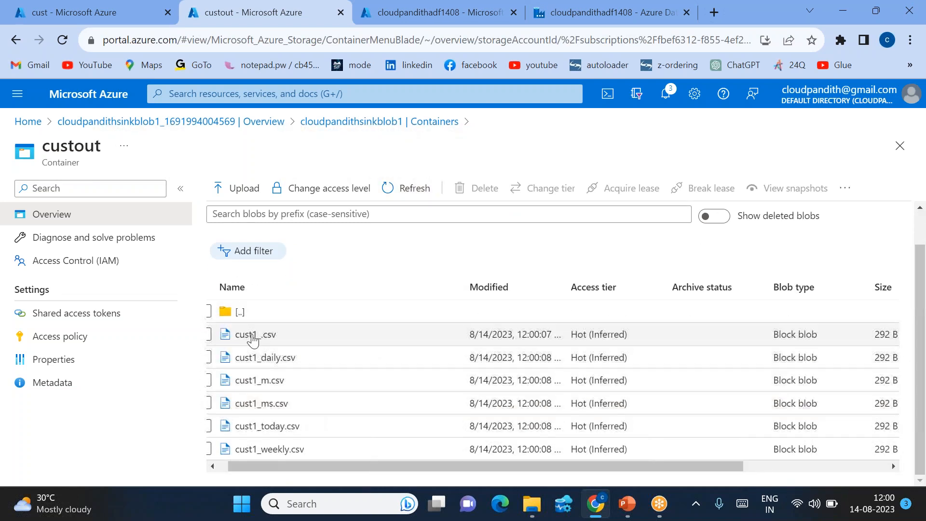
pyautogui.hscroll(-1, 362, 441)
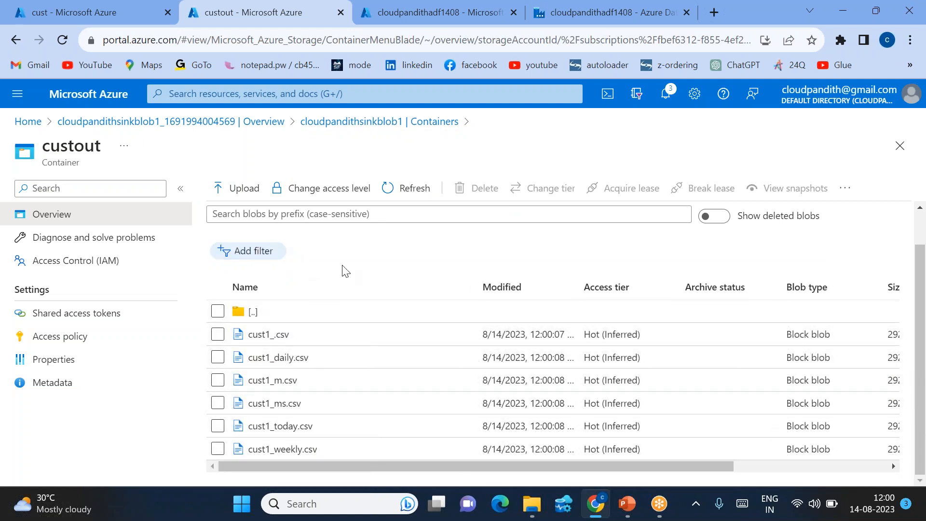
pyautogui.hscroll(-2, 370, 421)
pyautogui.click(627, 504)
pyautogui.click(723, 440)
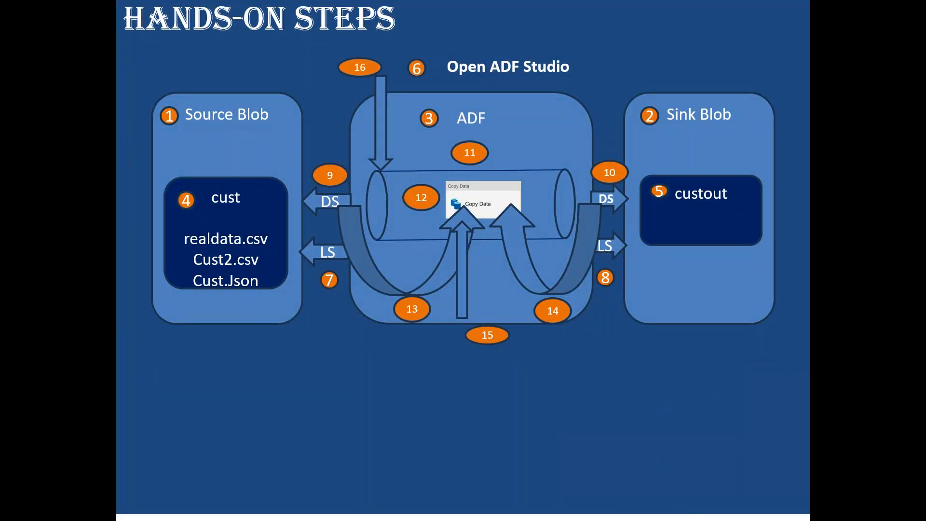
pyautogui.press('Right')
pyautogui.press('Right')
pyautogui.press('Right')
pyautogui.press('Right')
pyautogui.press('Right')
pyautogui.press('Right')
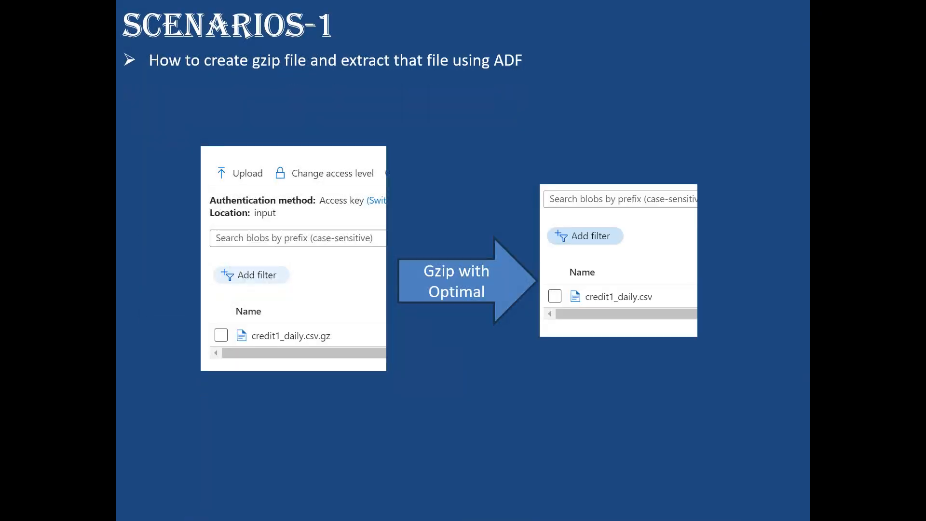
pyautogui.press('Right')
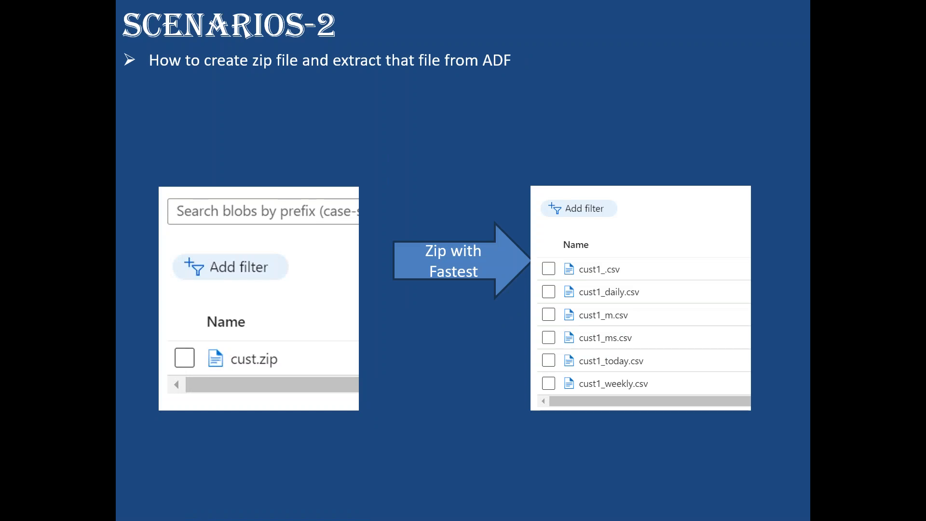
pyautogui.press('Right')
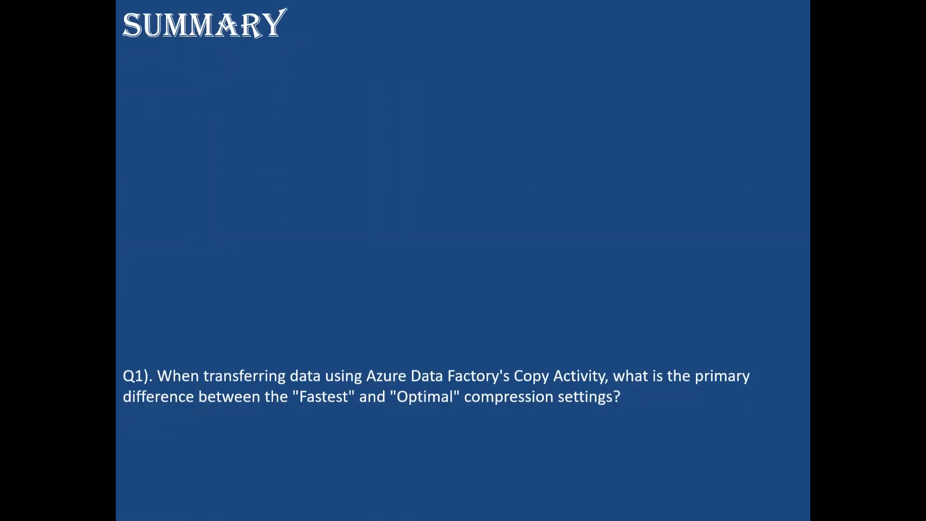